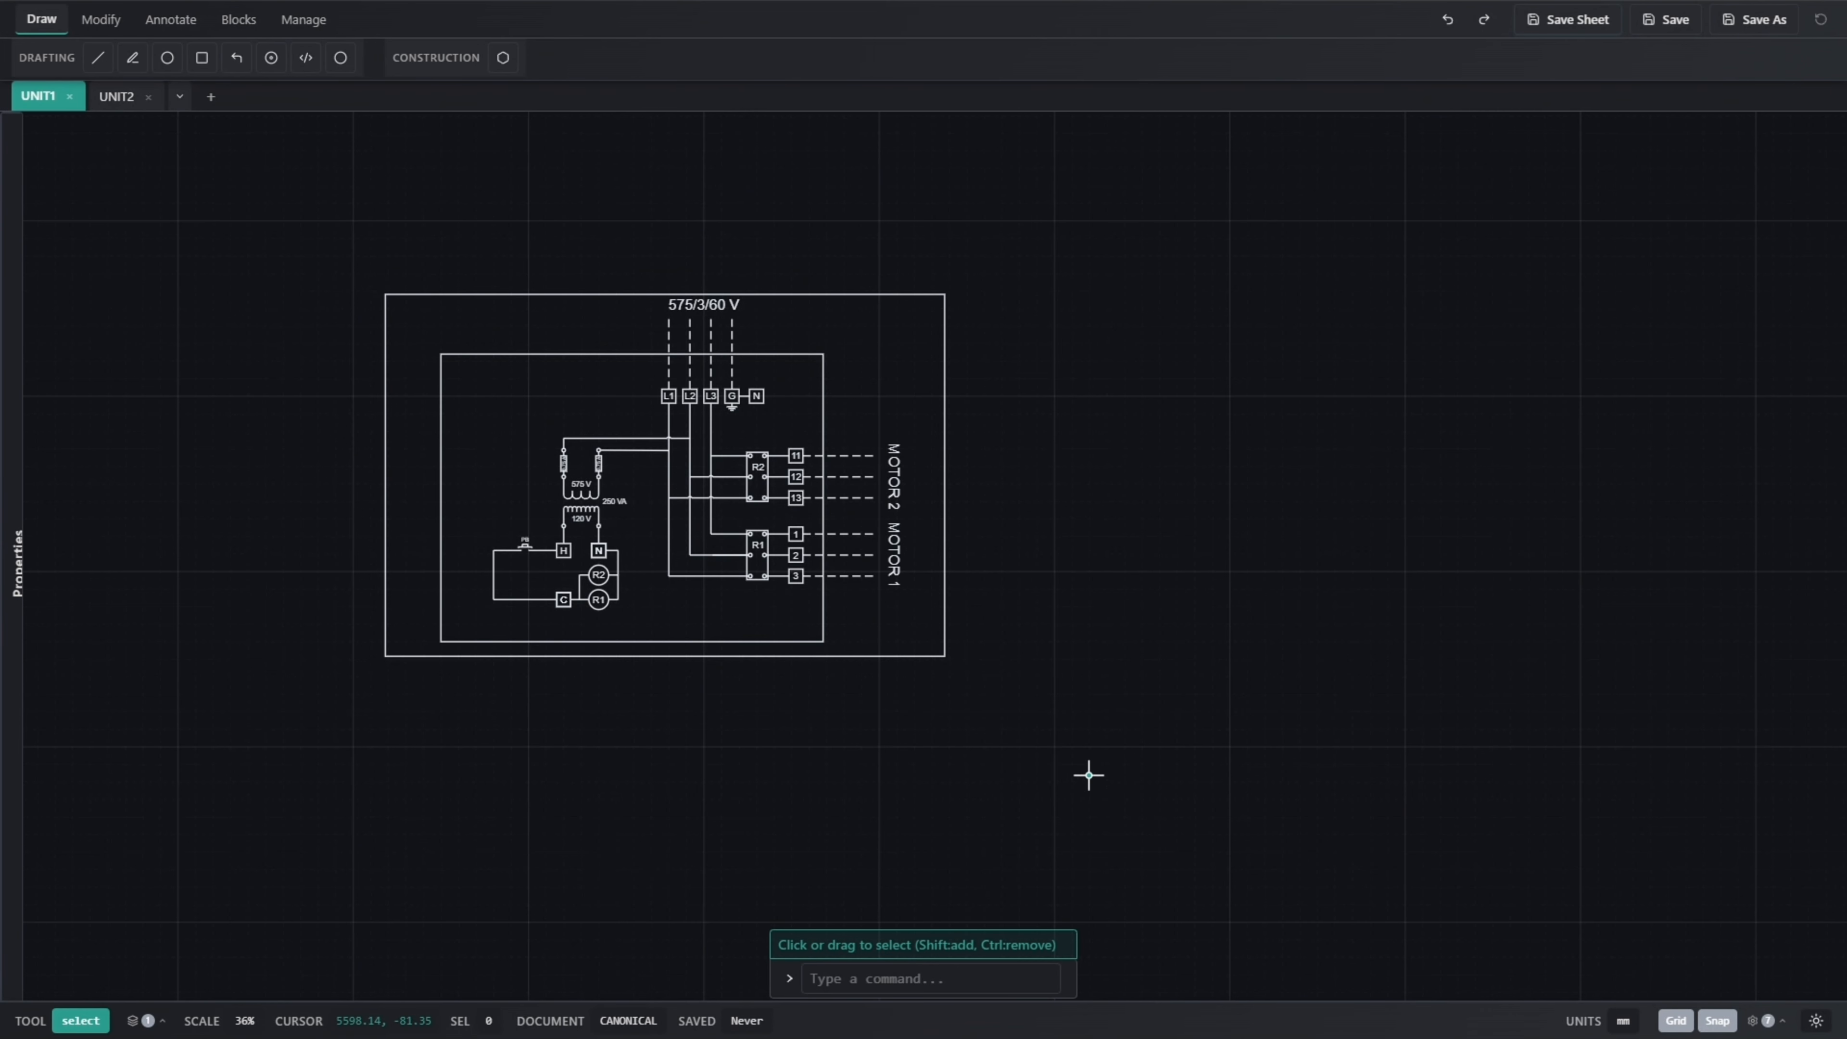
# Examine the wiring diagram on the UNIT1 sheet and the one on the UNIT2 sheet, including its transformer, terminals and motor circuit
pyautogui.scroll(2, 665, 612)
pyautogui.scroll(1, 665, 613)
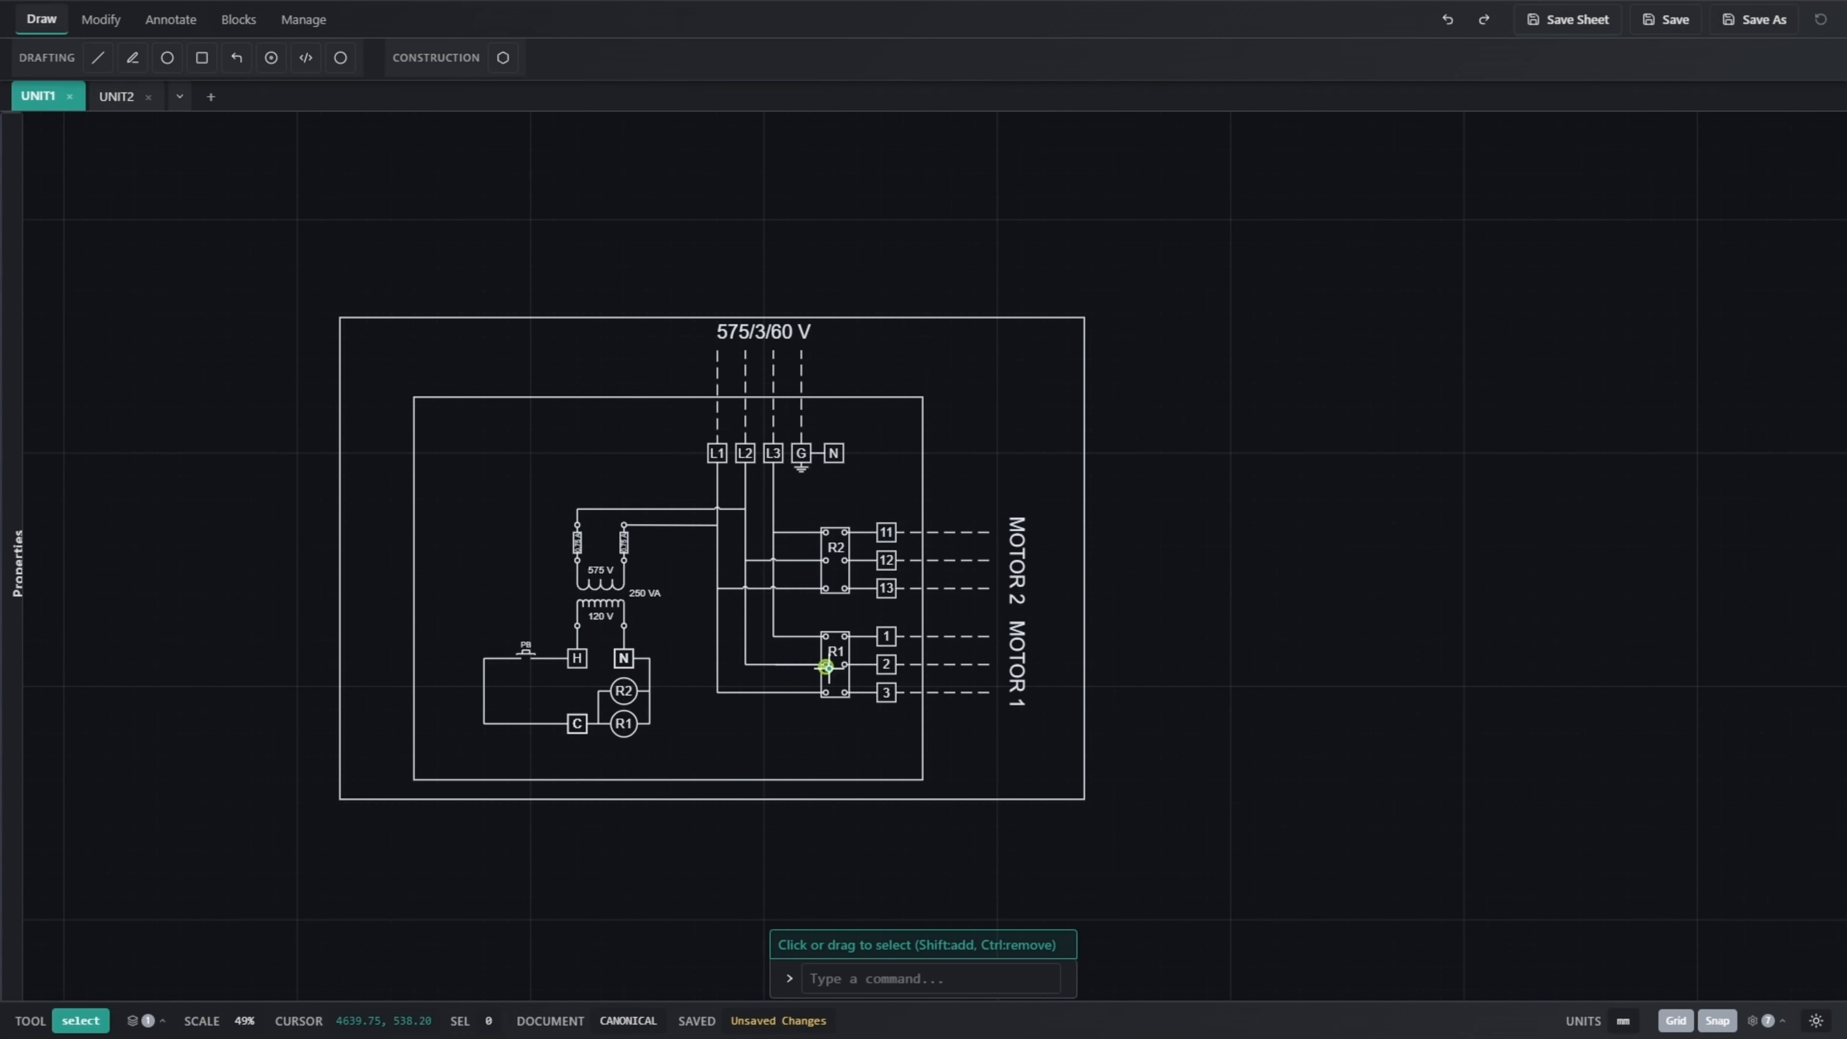
pyautogui.click(109, 98)
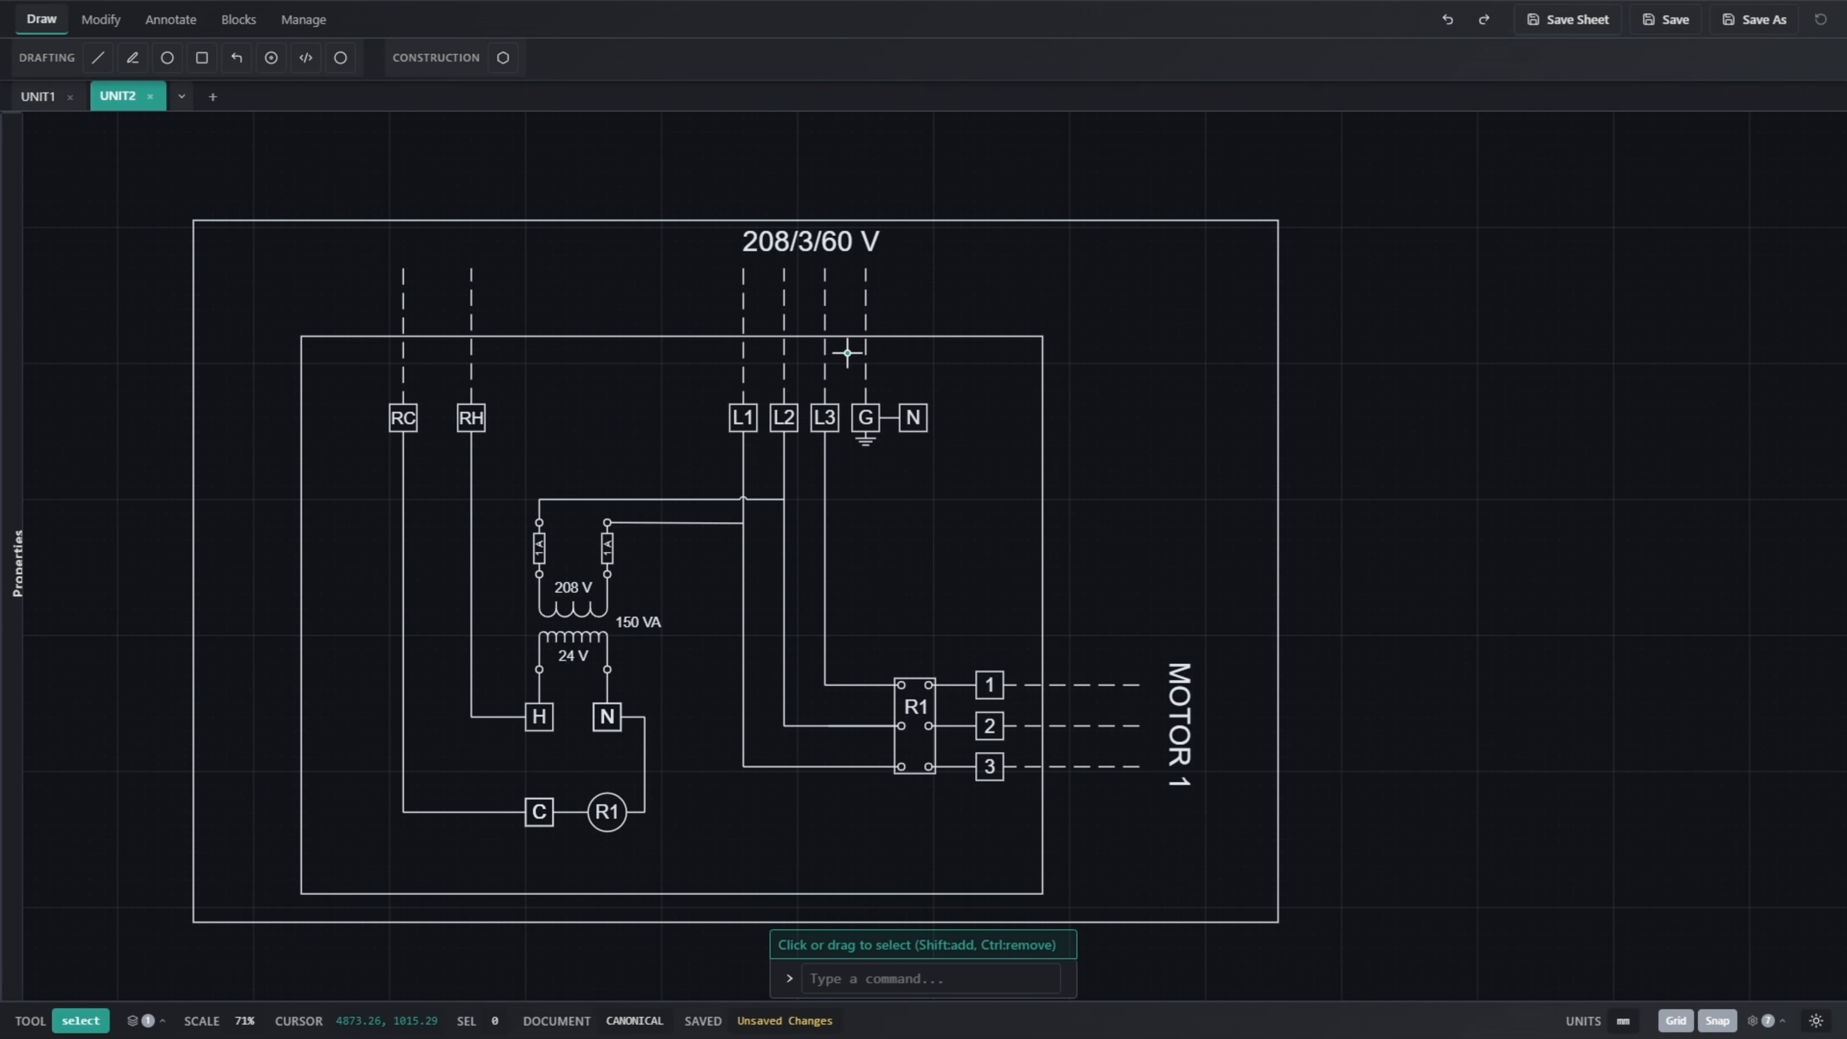
pyautogui.scroll(4, 858, 379)
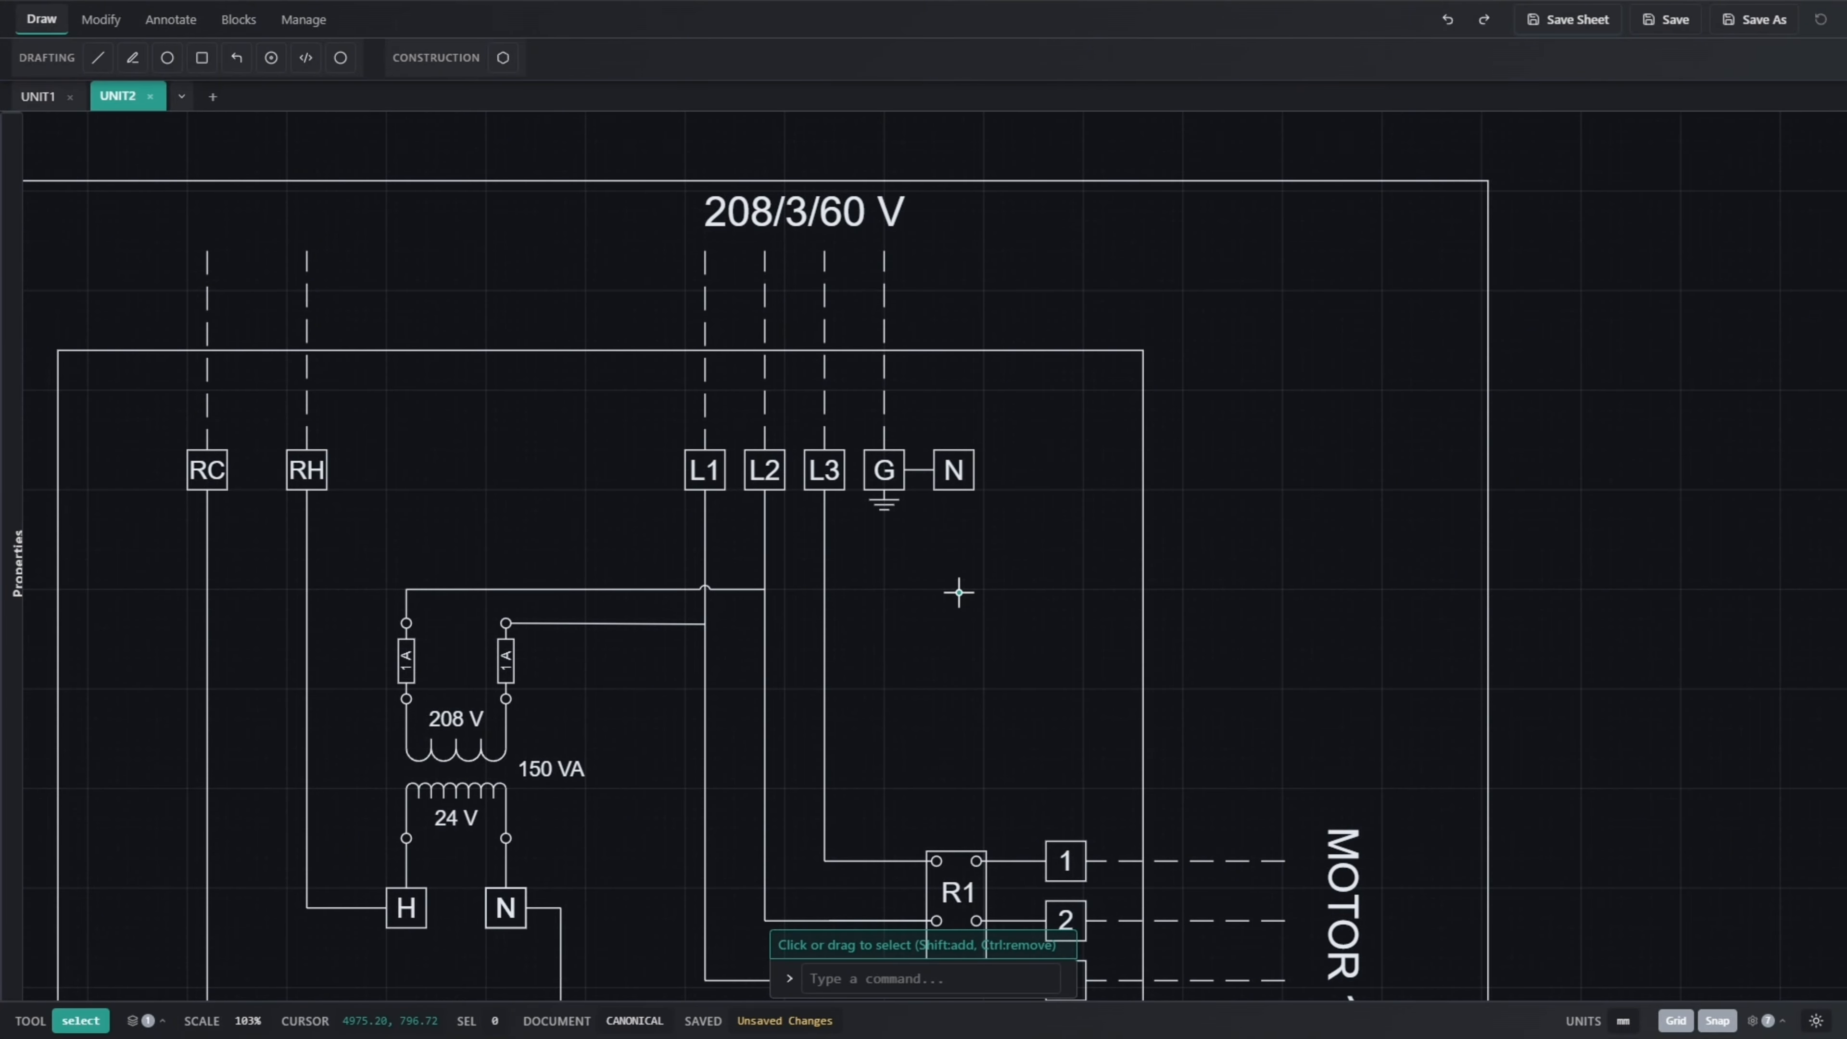
pyautogui.moveTo(960, 595); pyautogui.dragTo(815, 410, button='middle')
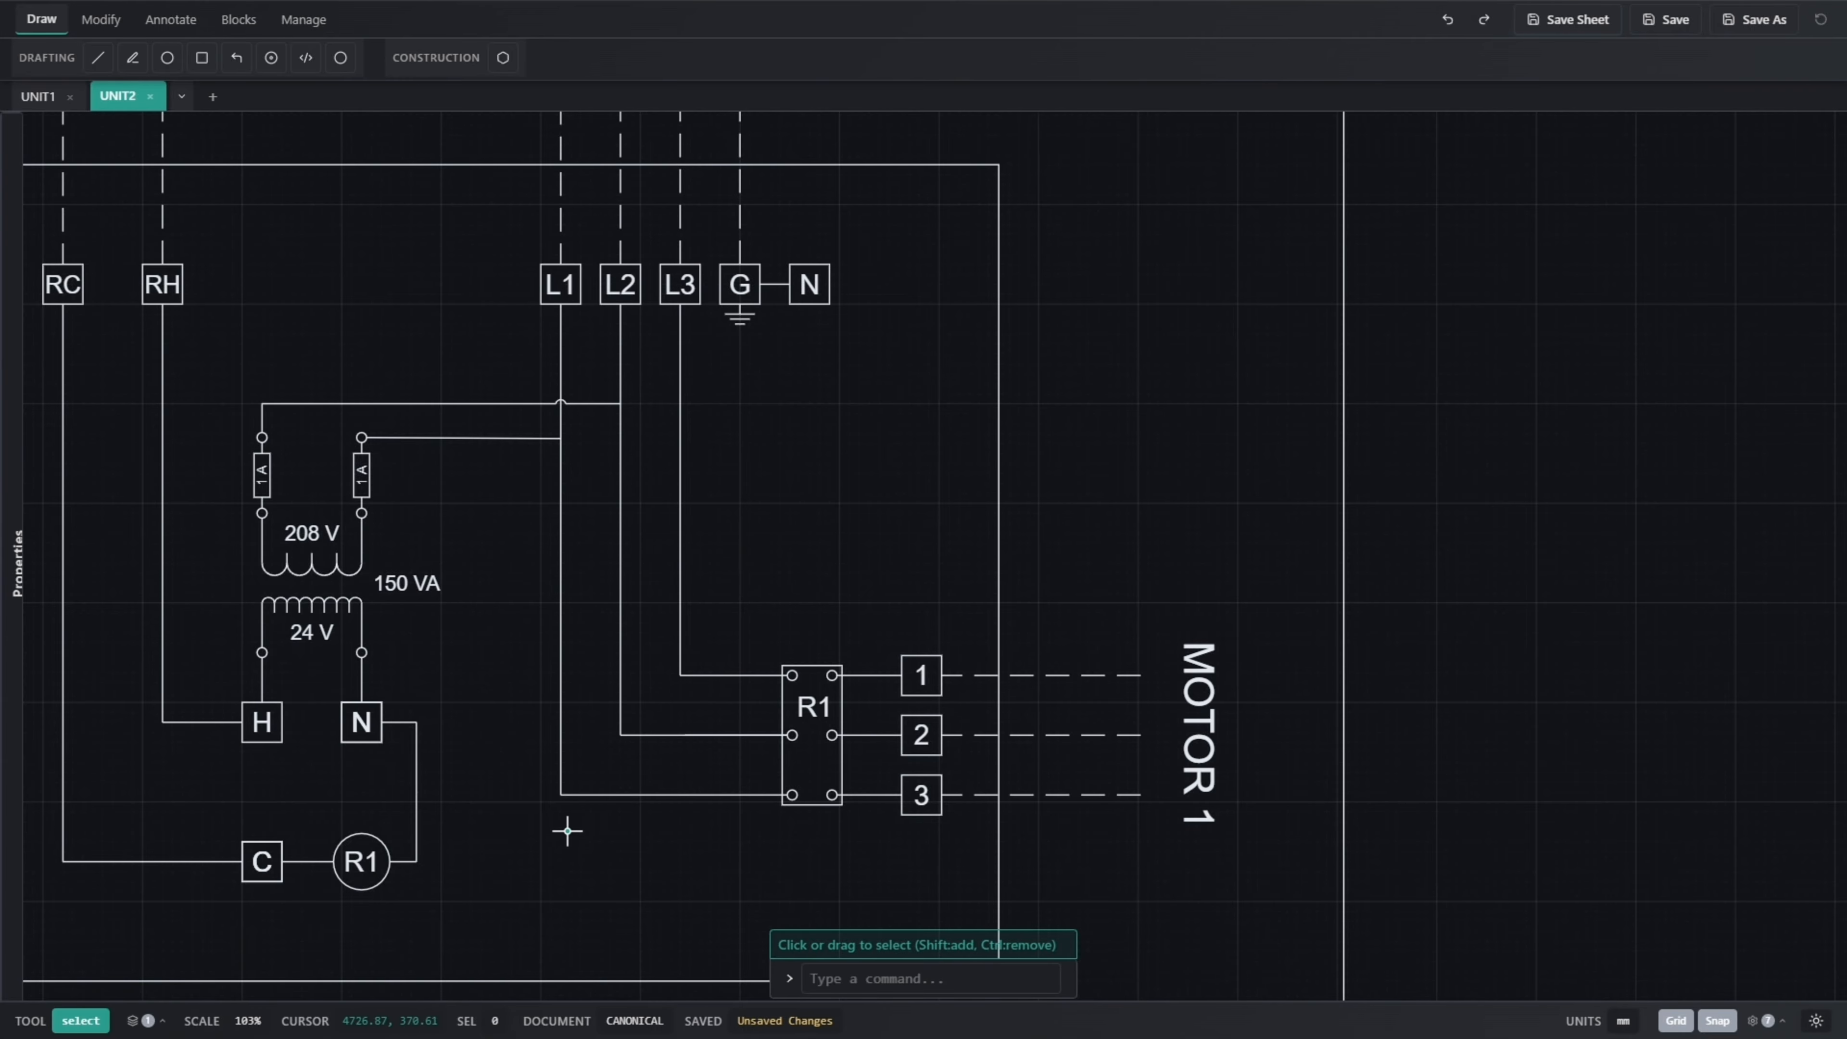
pyautogui.moveTo(487, 836); pyautogui.dragTo(671, 870, button='middle')
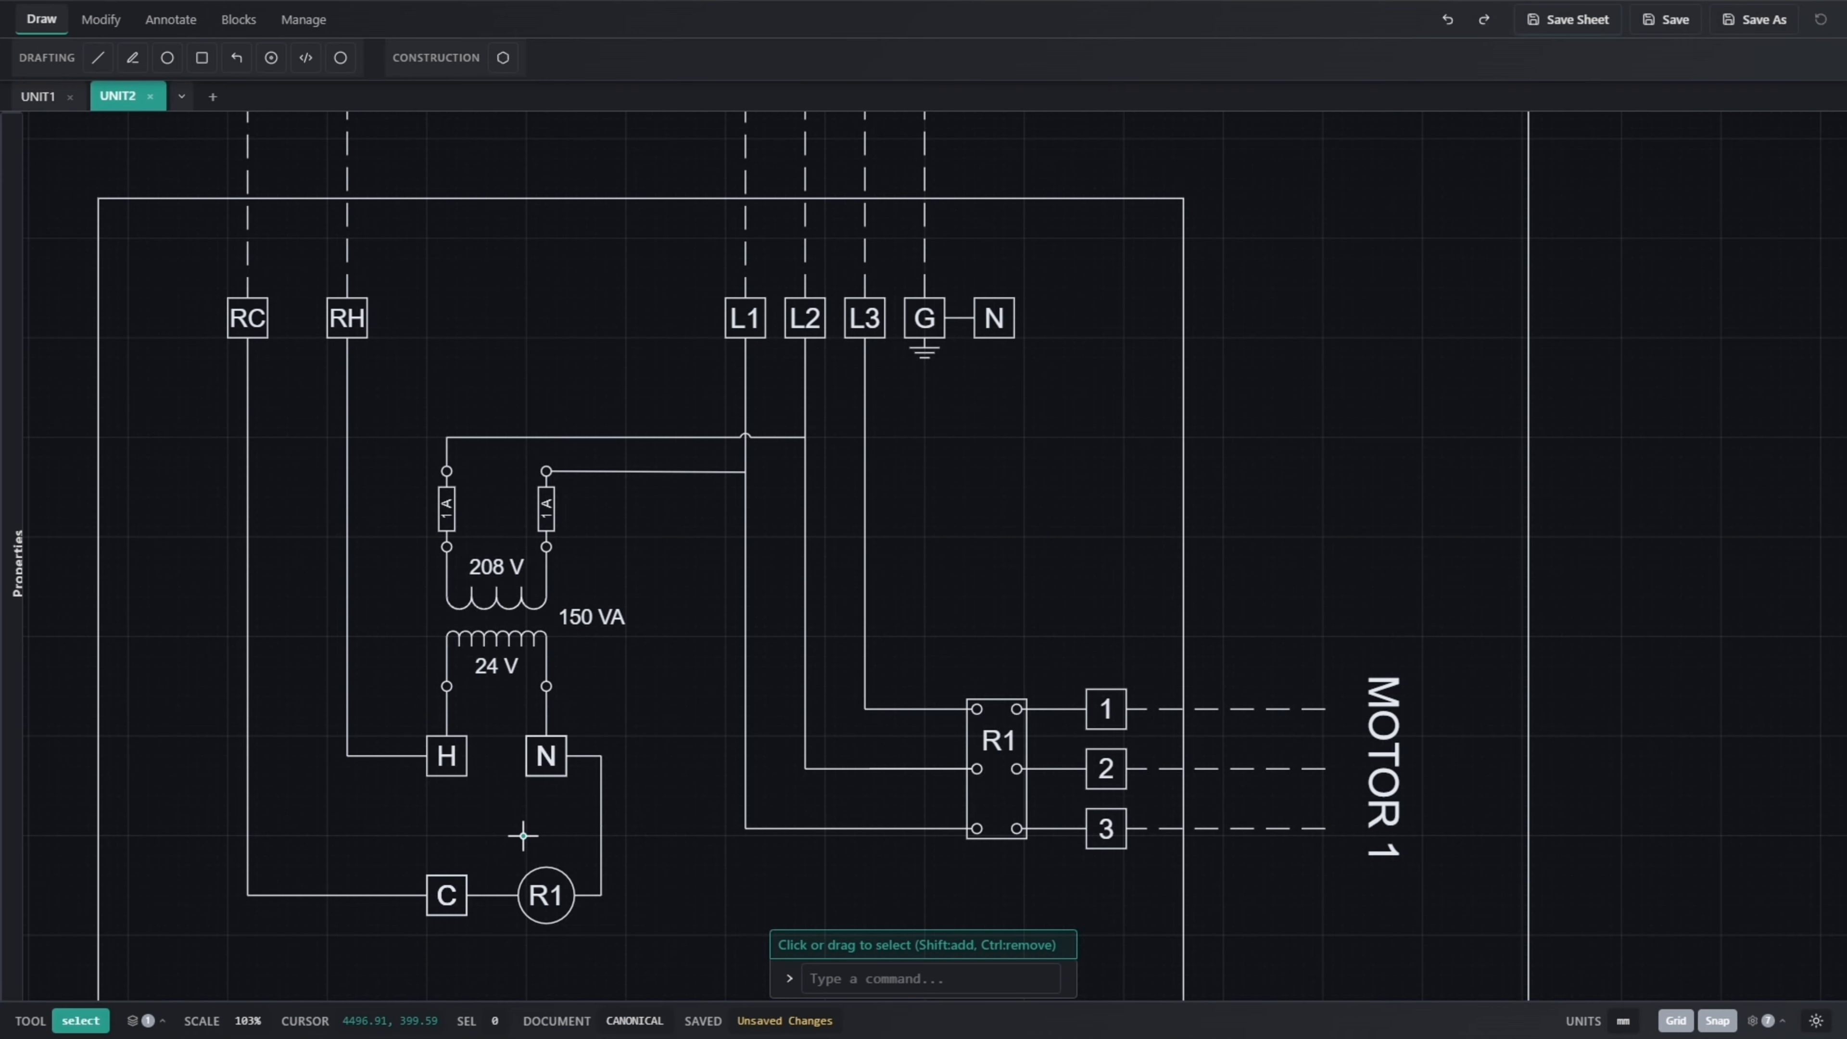
pyautogui.scroll(-2, 691, 836)
pyautogui.moveTo(696, 839); pyautogui.dragTo(640, 784, button='middle')
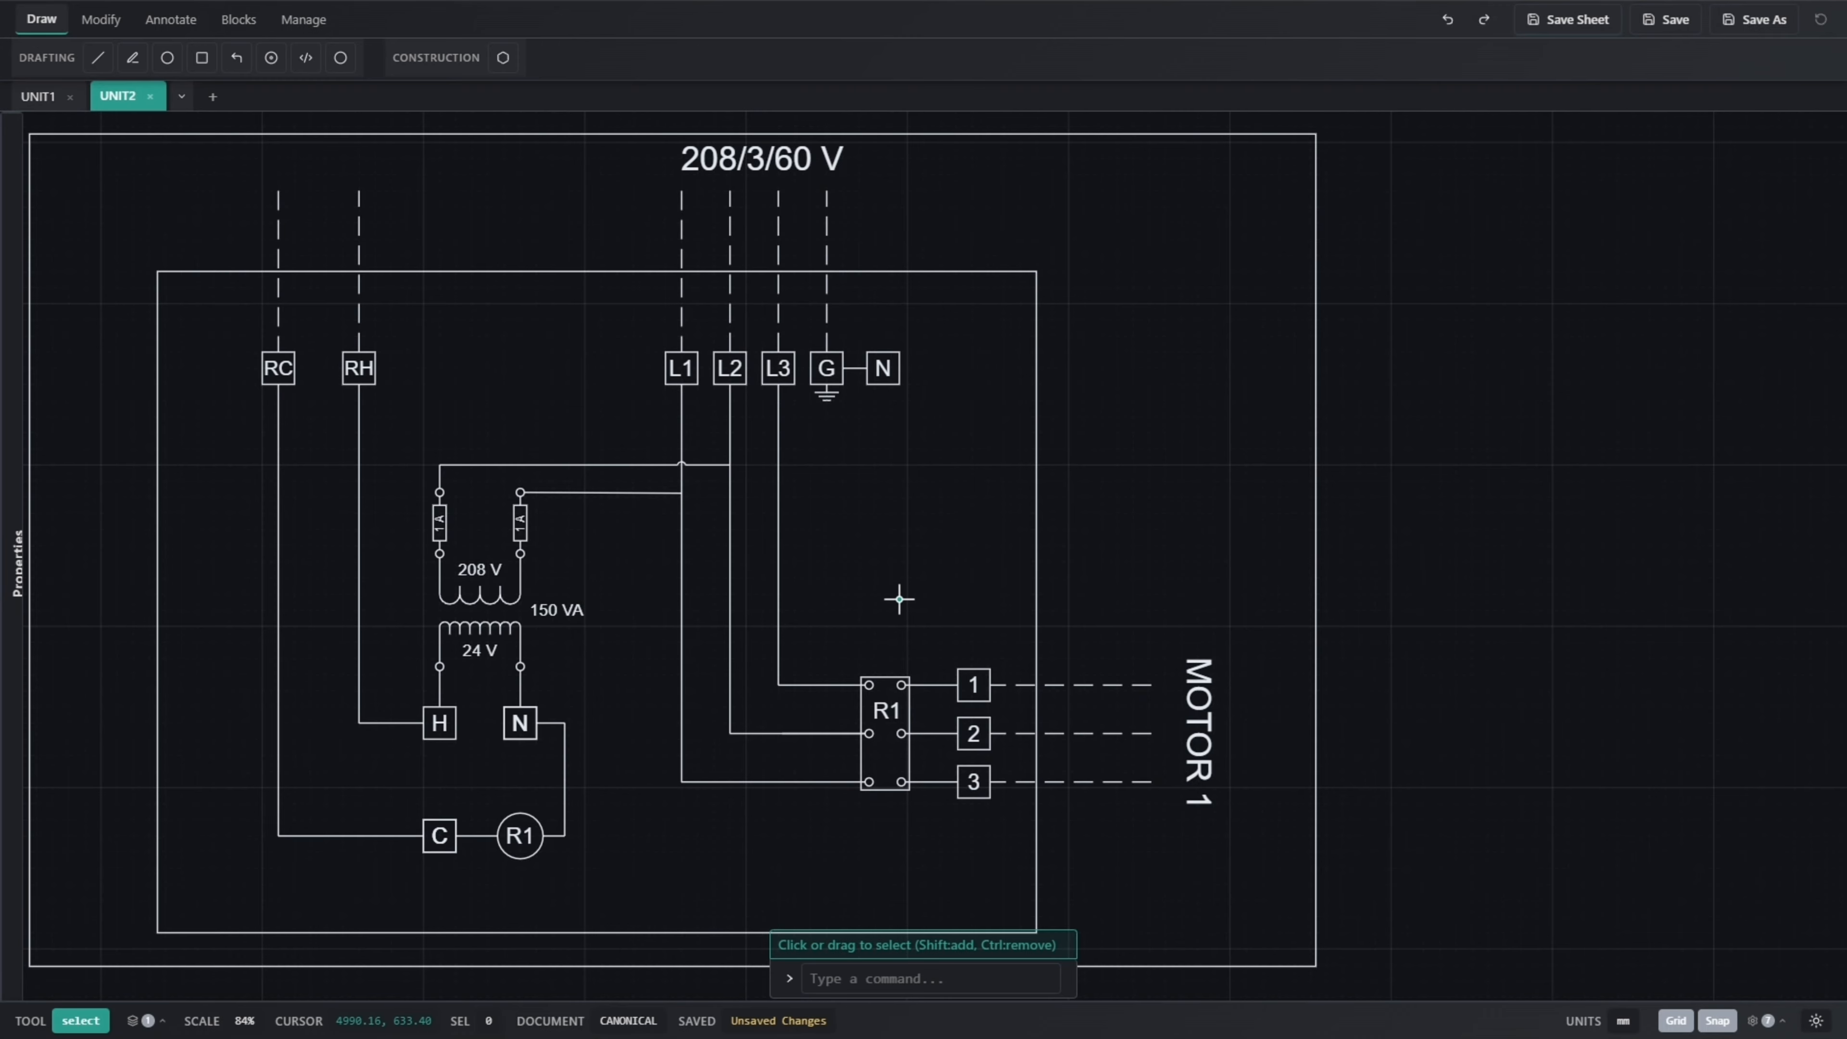
pyautogui.scroll(-2, 899, 596)
# Set the Motor_Qty parameter of the UNIT2 wiring diagram block to 2
pyautogui.click(1268, 660)
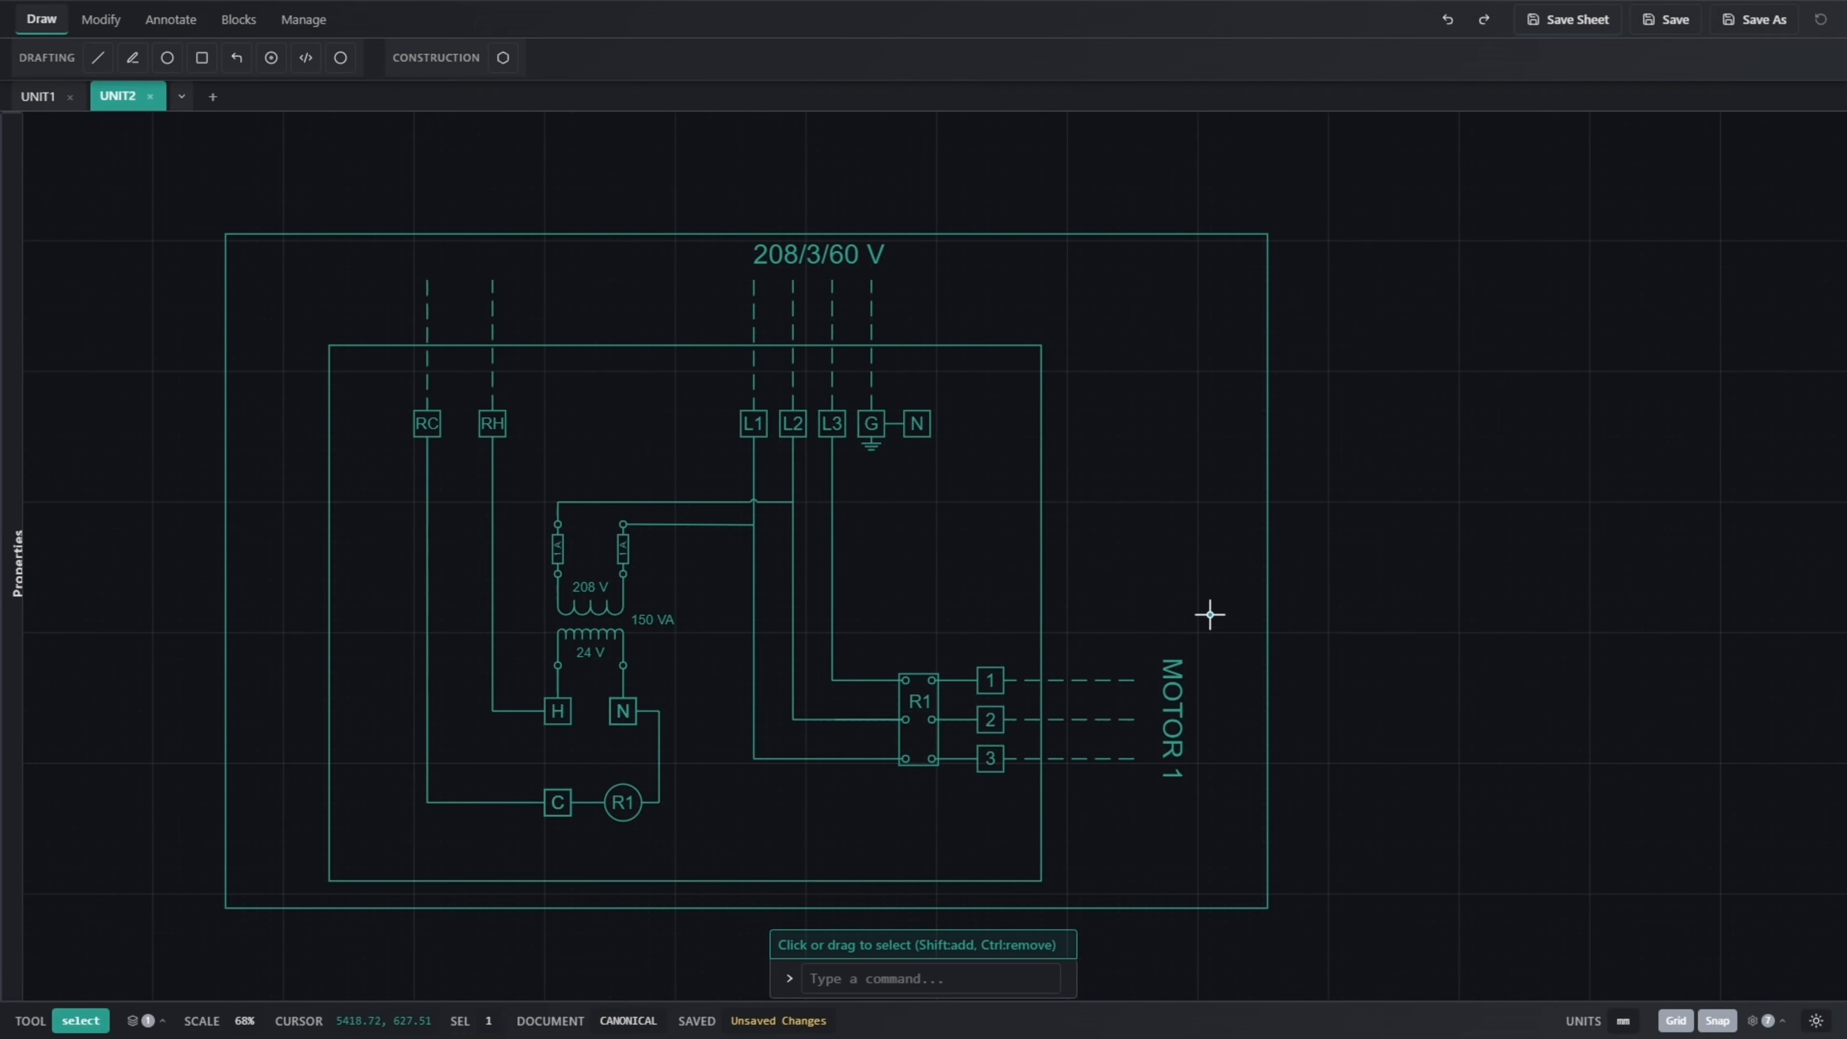
pyautogui.click(22, 564)
pyautogui.scroll(-3, 97, 663)
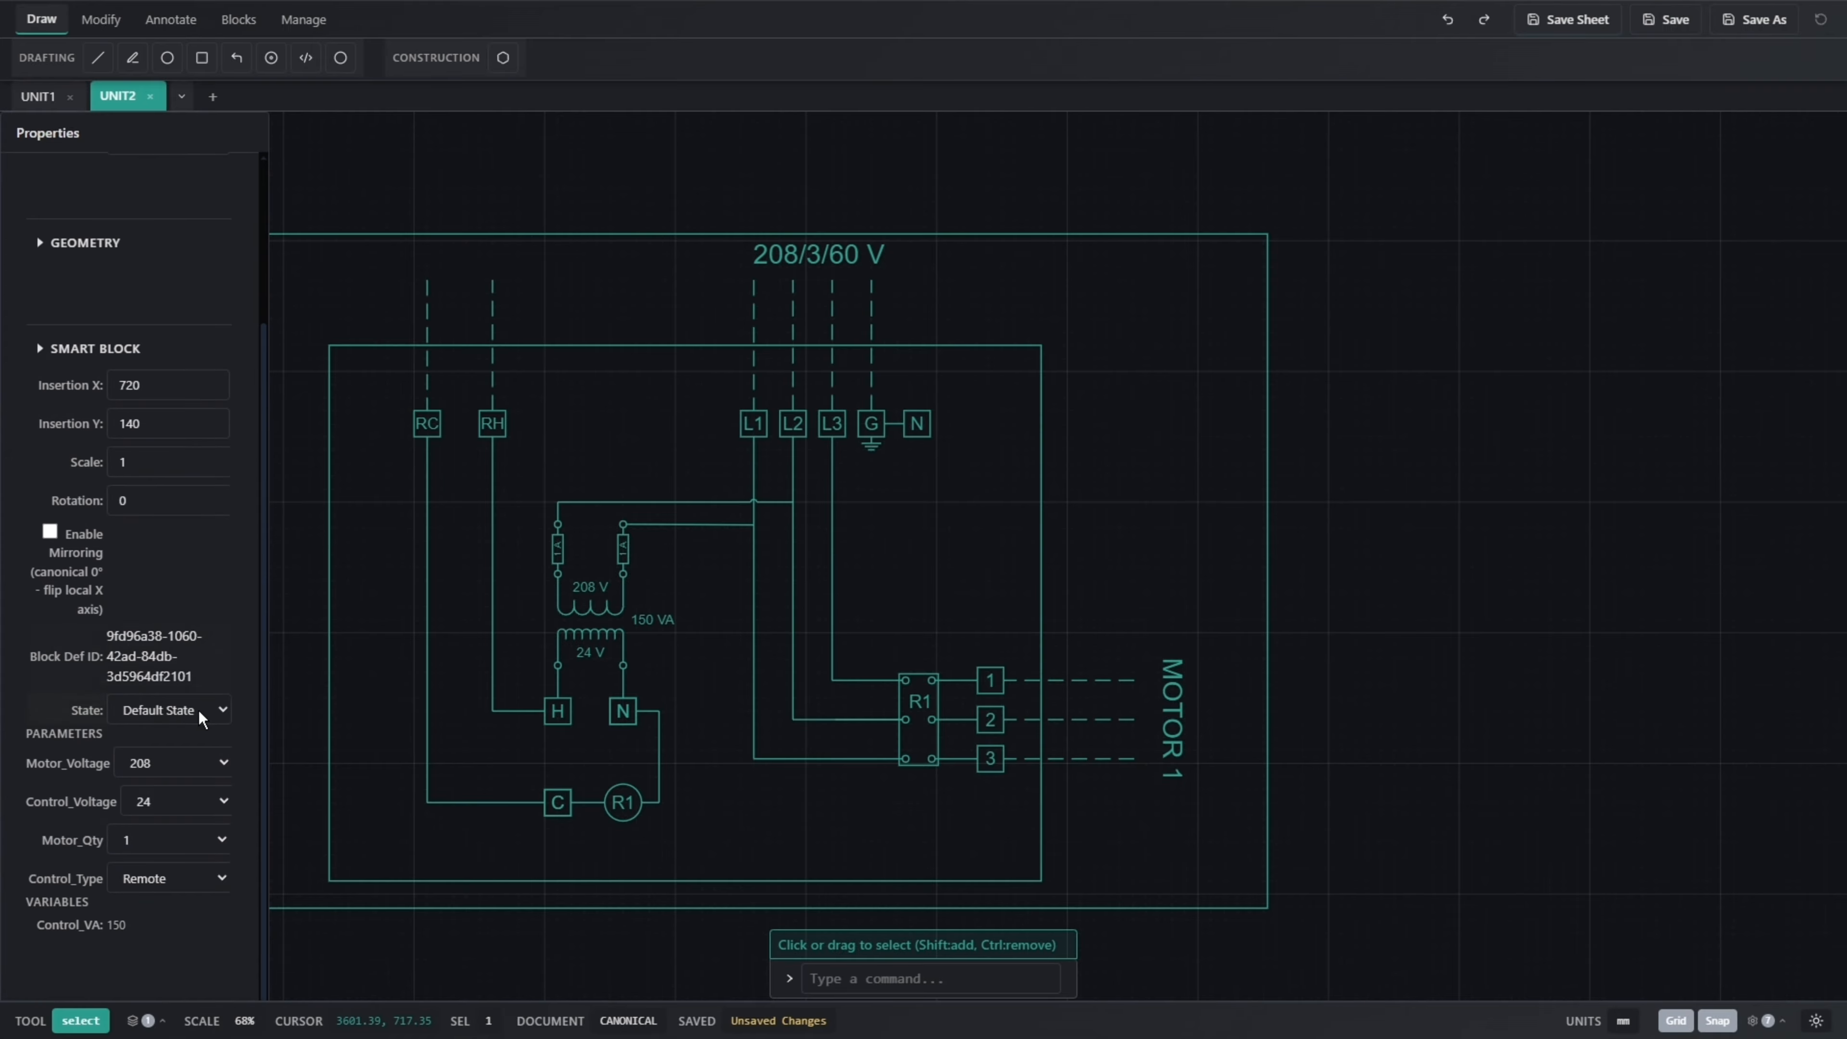
pyautogui.click(167, 839)
pyautogui.click(164, 896)
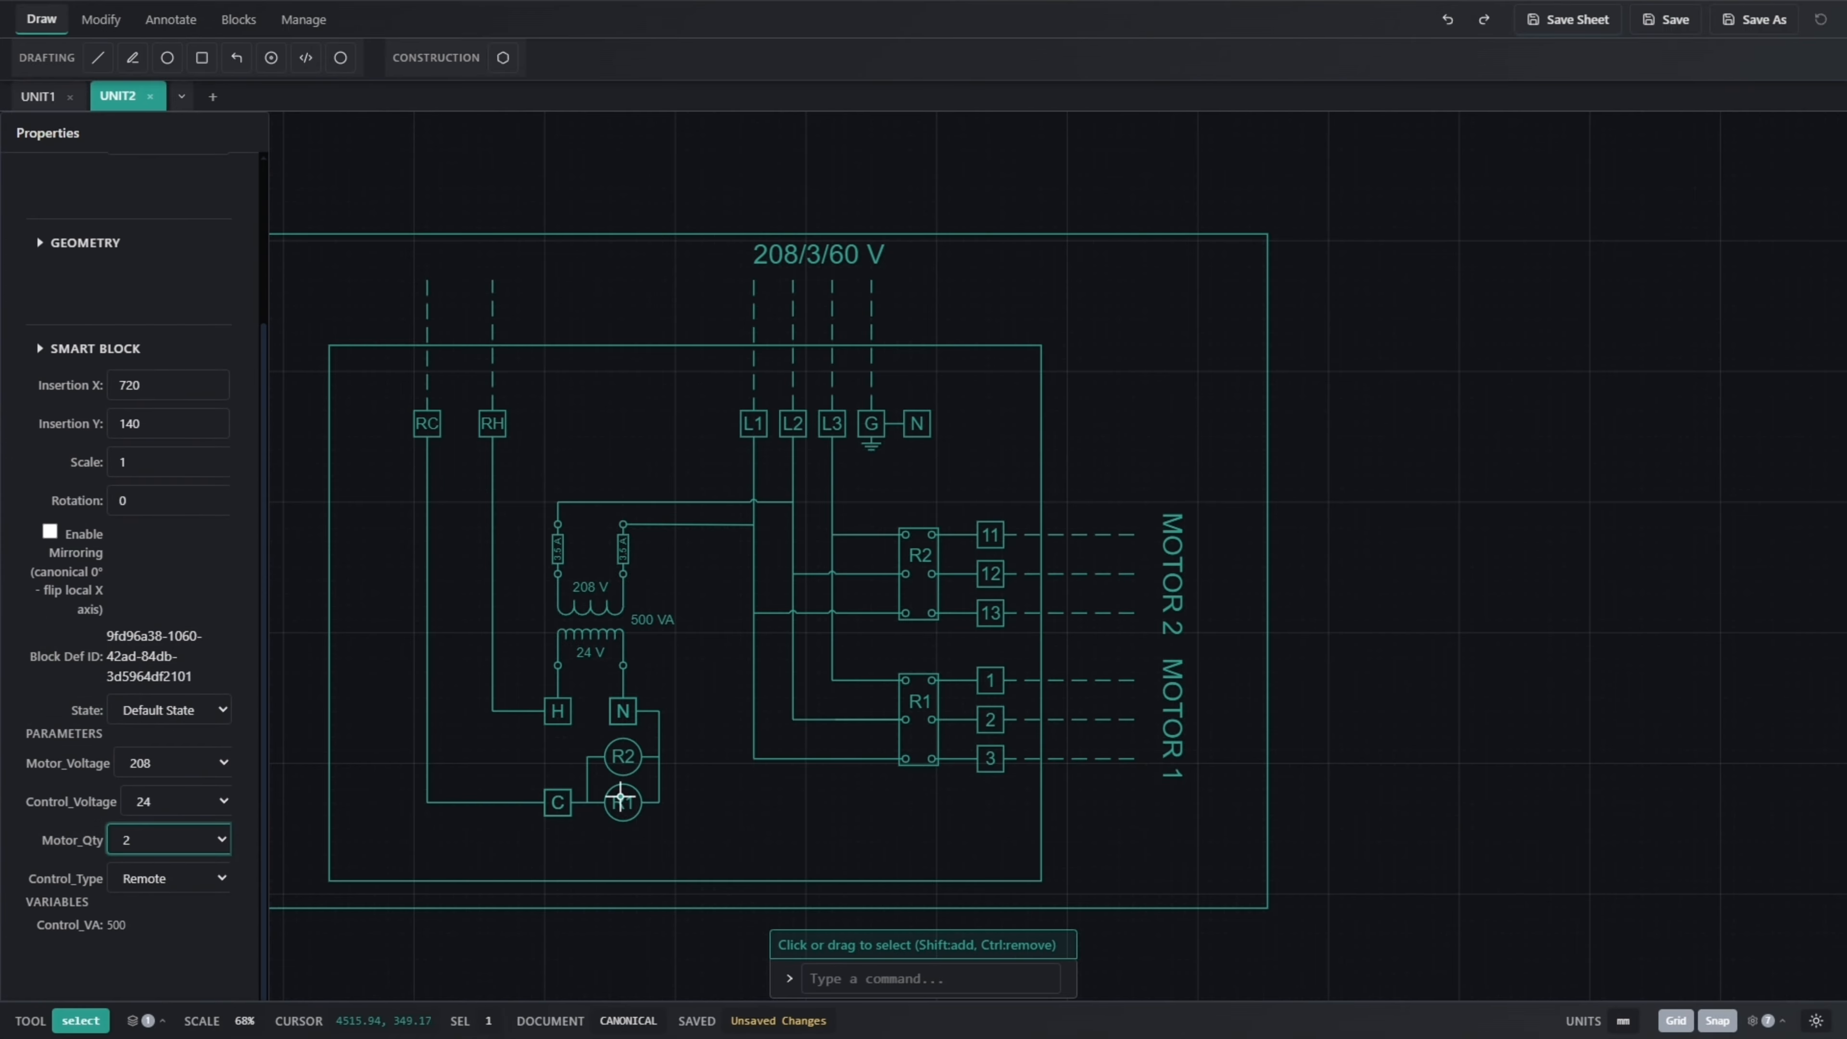
pyautogui.click(854, 813)
# Change the UNIT2 diagram block's Motor_Voltage parameter to 575 and deselect the block
pyautogui.moveTo(876, 663); pyautogui.dragTo(964, 668, button='middle')
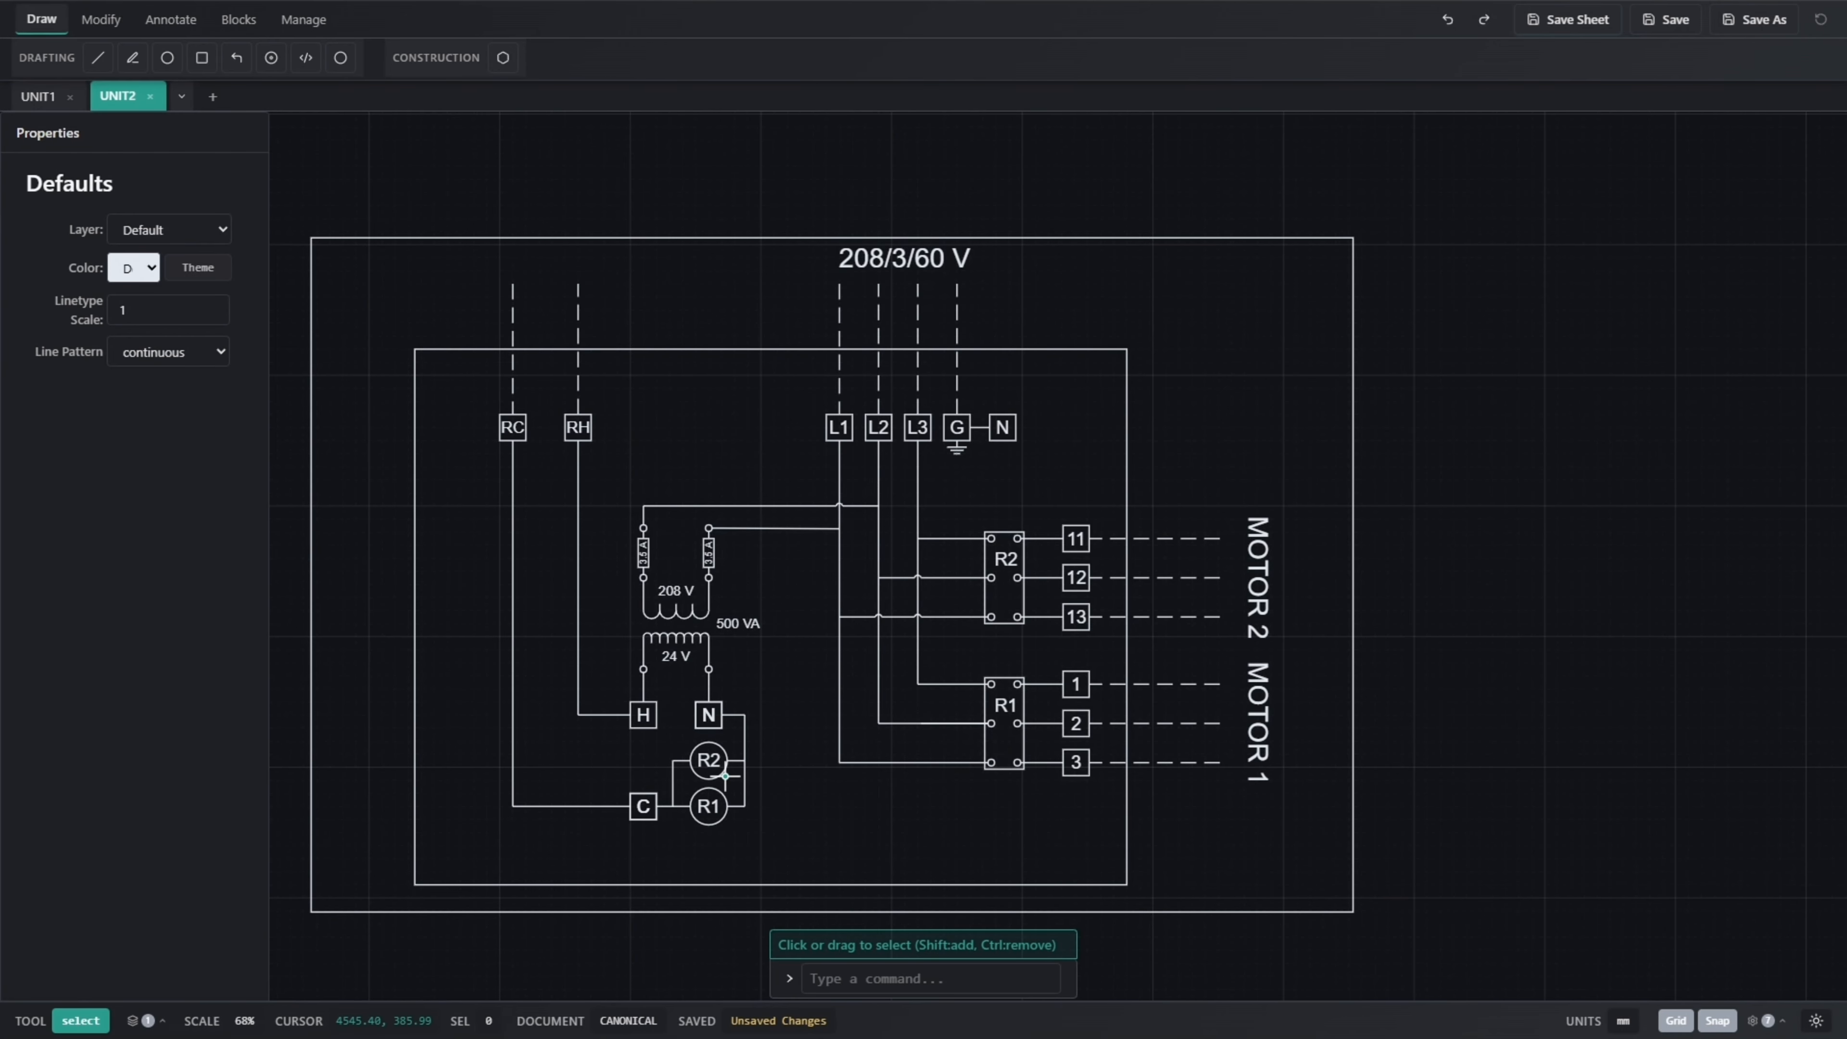
pyautogui.scroll(1, 742, 676)
pyautogui.scroll(2, 742, 675)
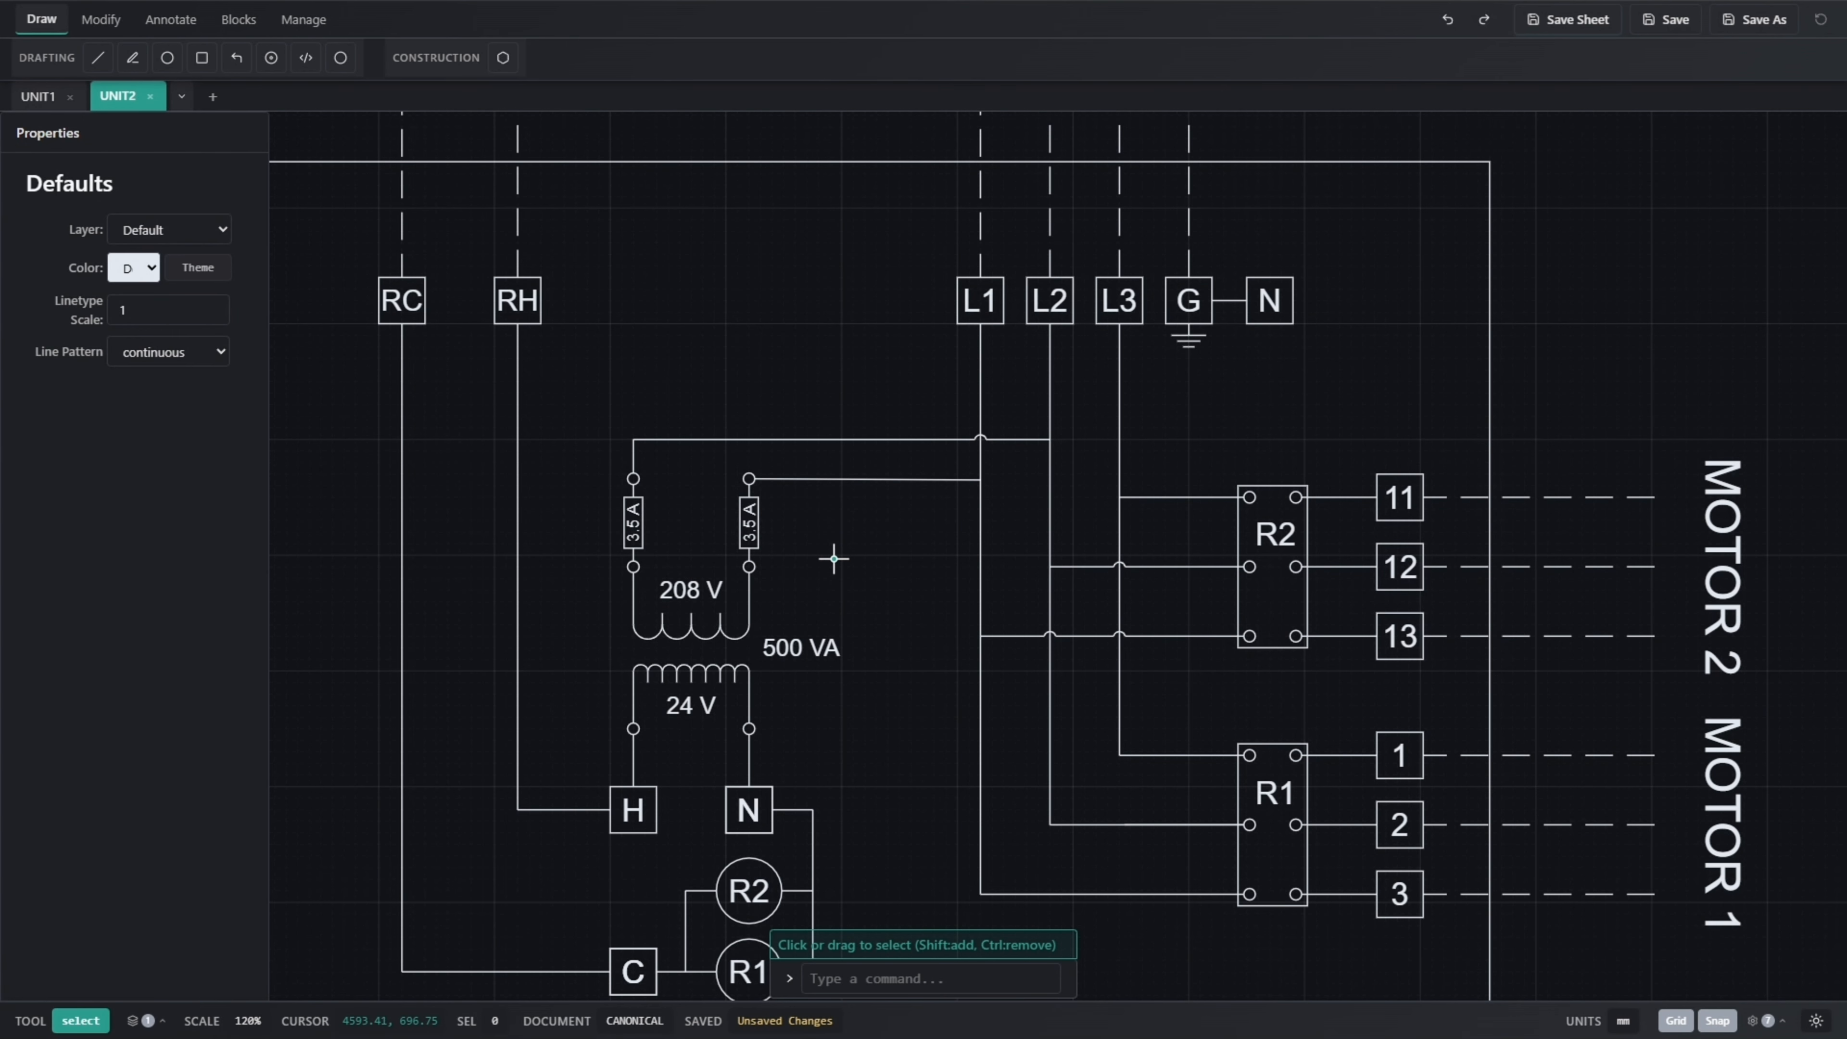
pyautogui.scroll(-4, 840, 559)
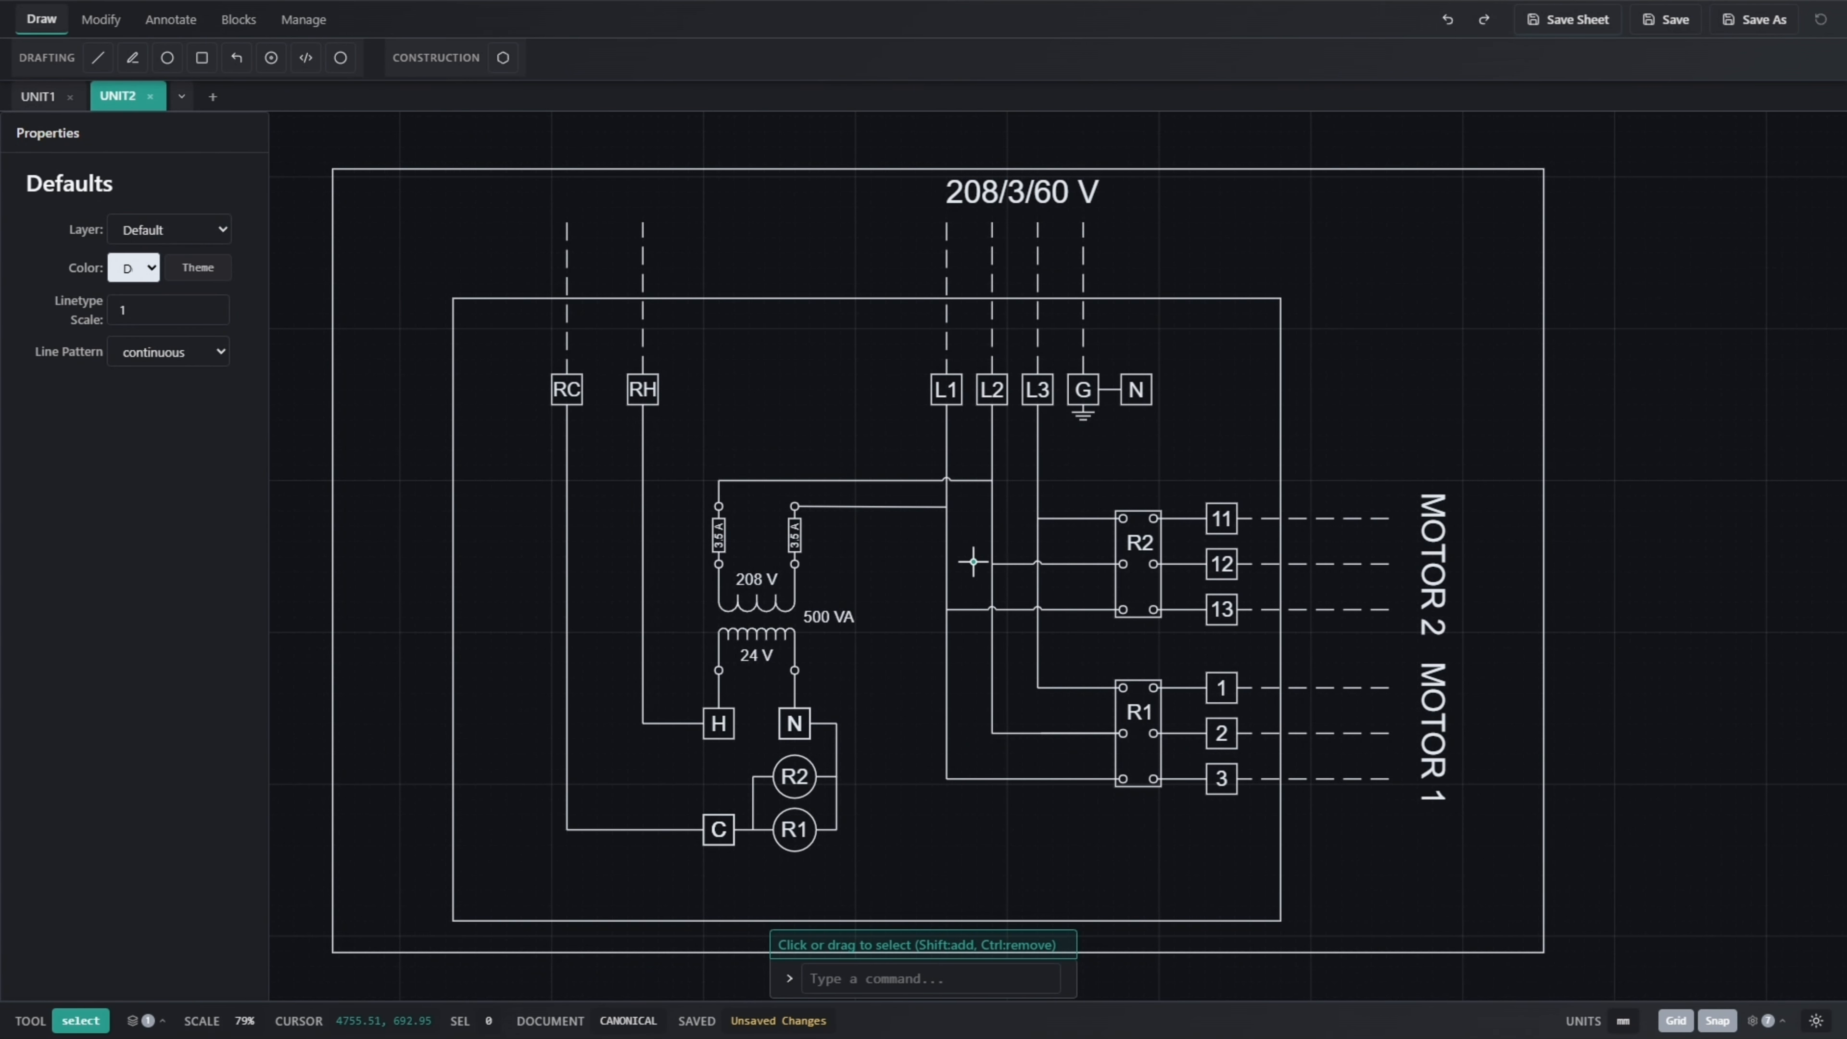
pyautogui.click(919, 519)
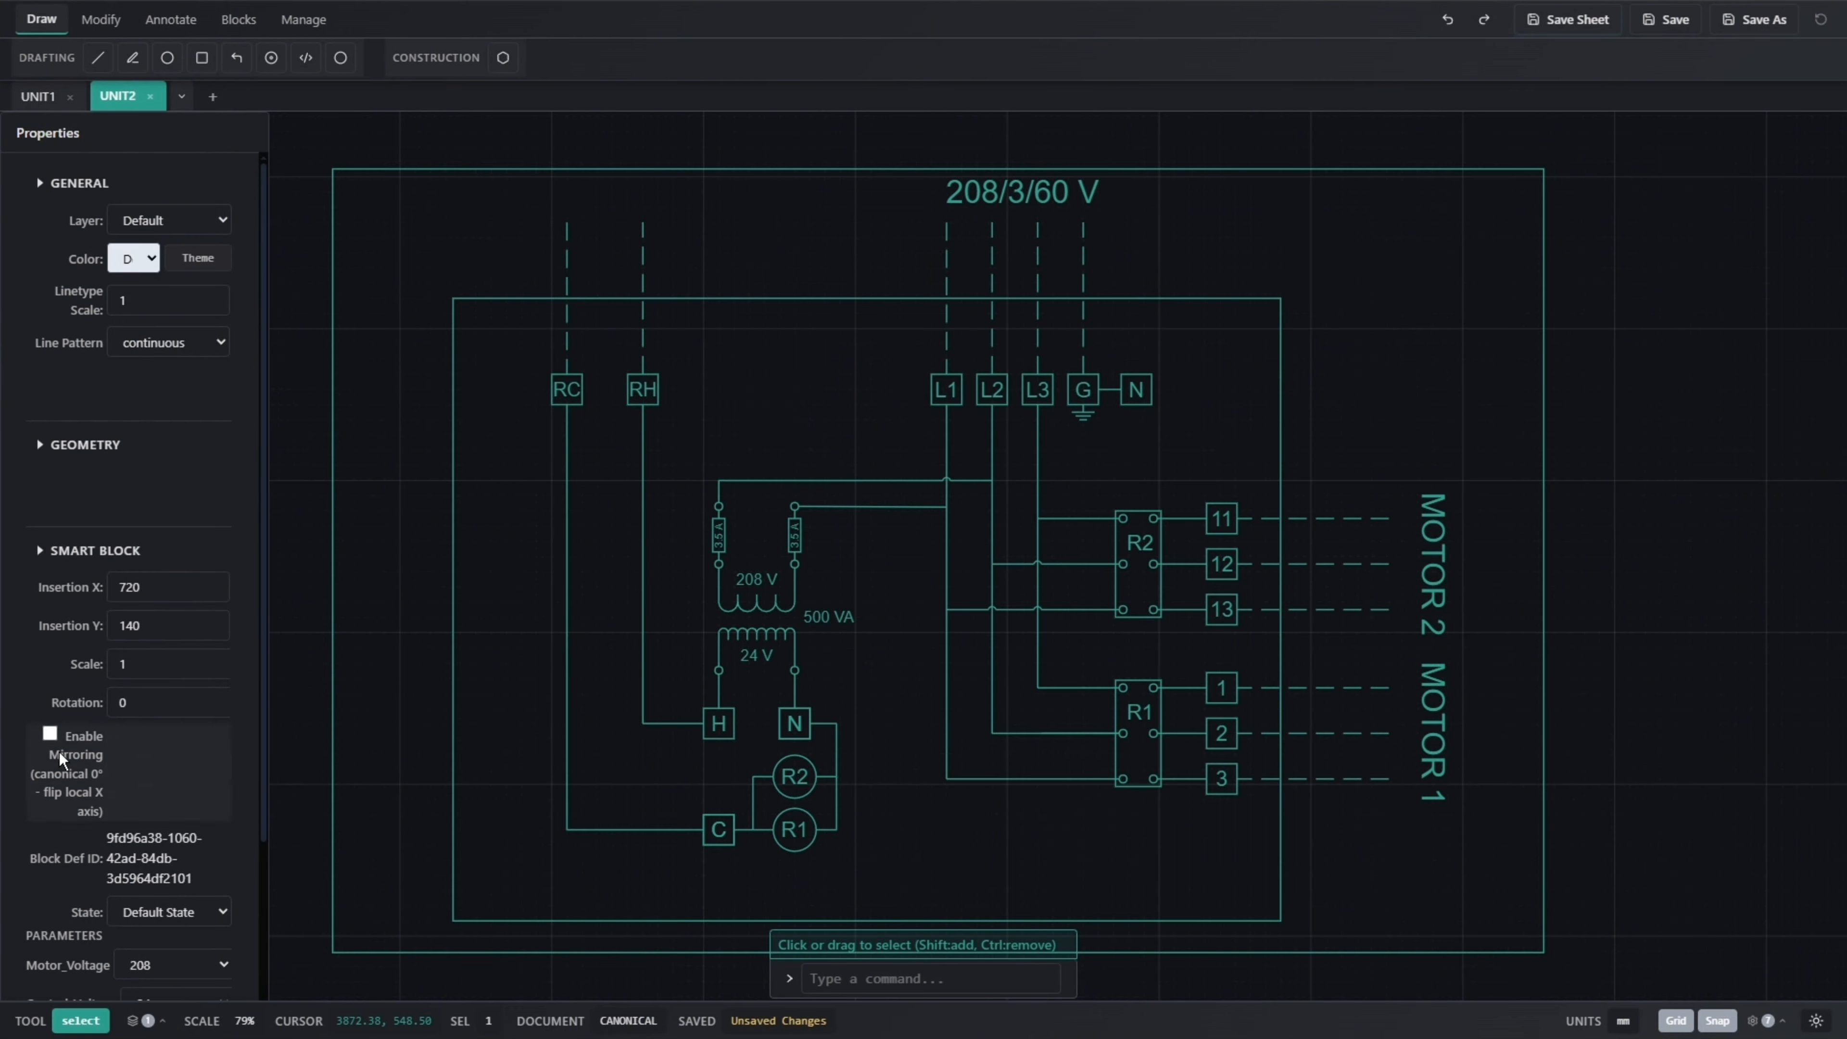
pyautogui.scroll(-3, 182, 776)
pyautogui.click(182, 773)
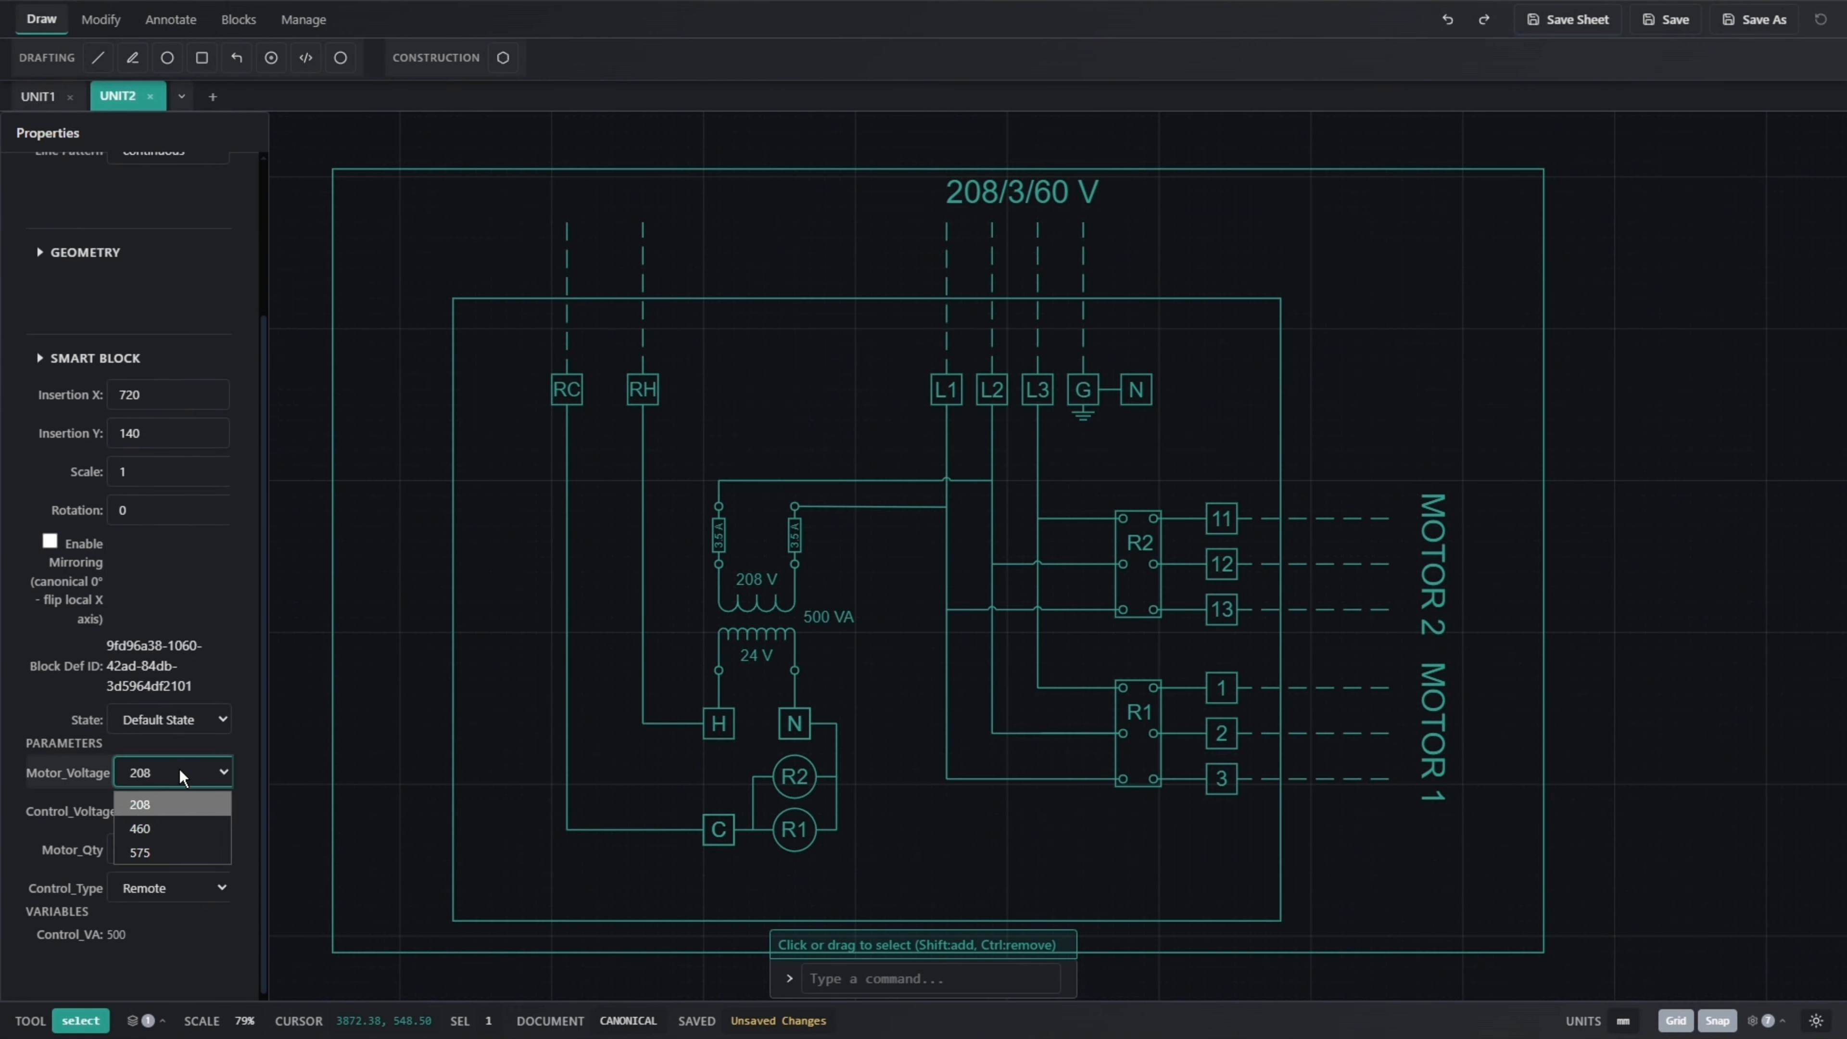
pyautogui.click(174, 850)
pyautogui.press('Escape')
pyautogui.press('Escape')
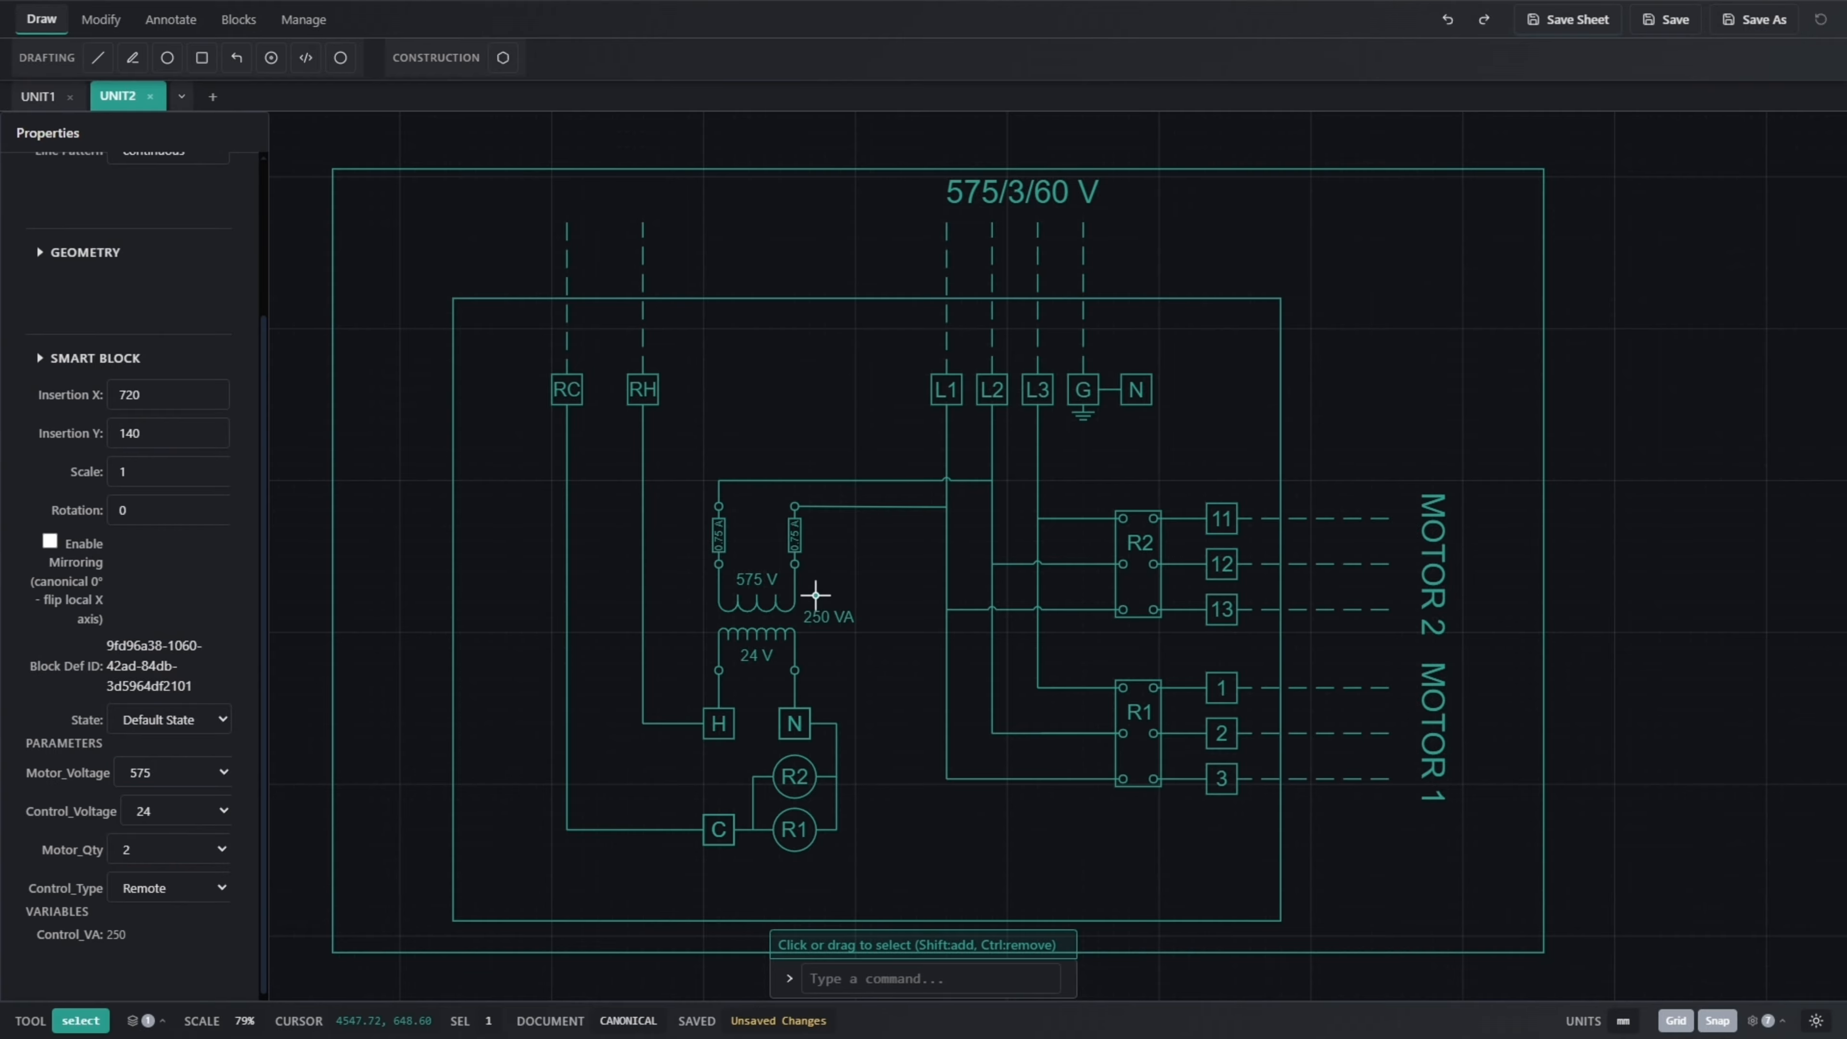
# Set the UNIT2 diagram block's Control_Voltage parameter to 120
pyautogui.scroll(3, 812, 574)
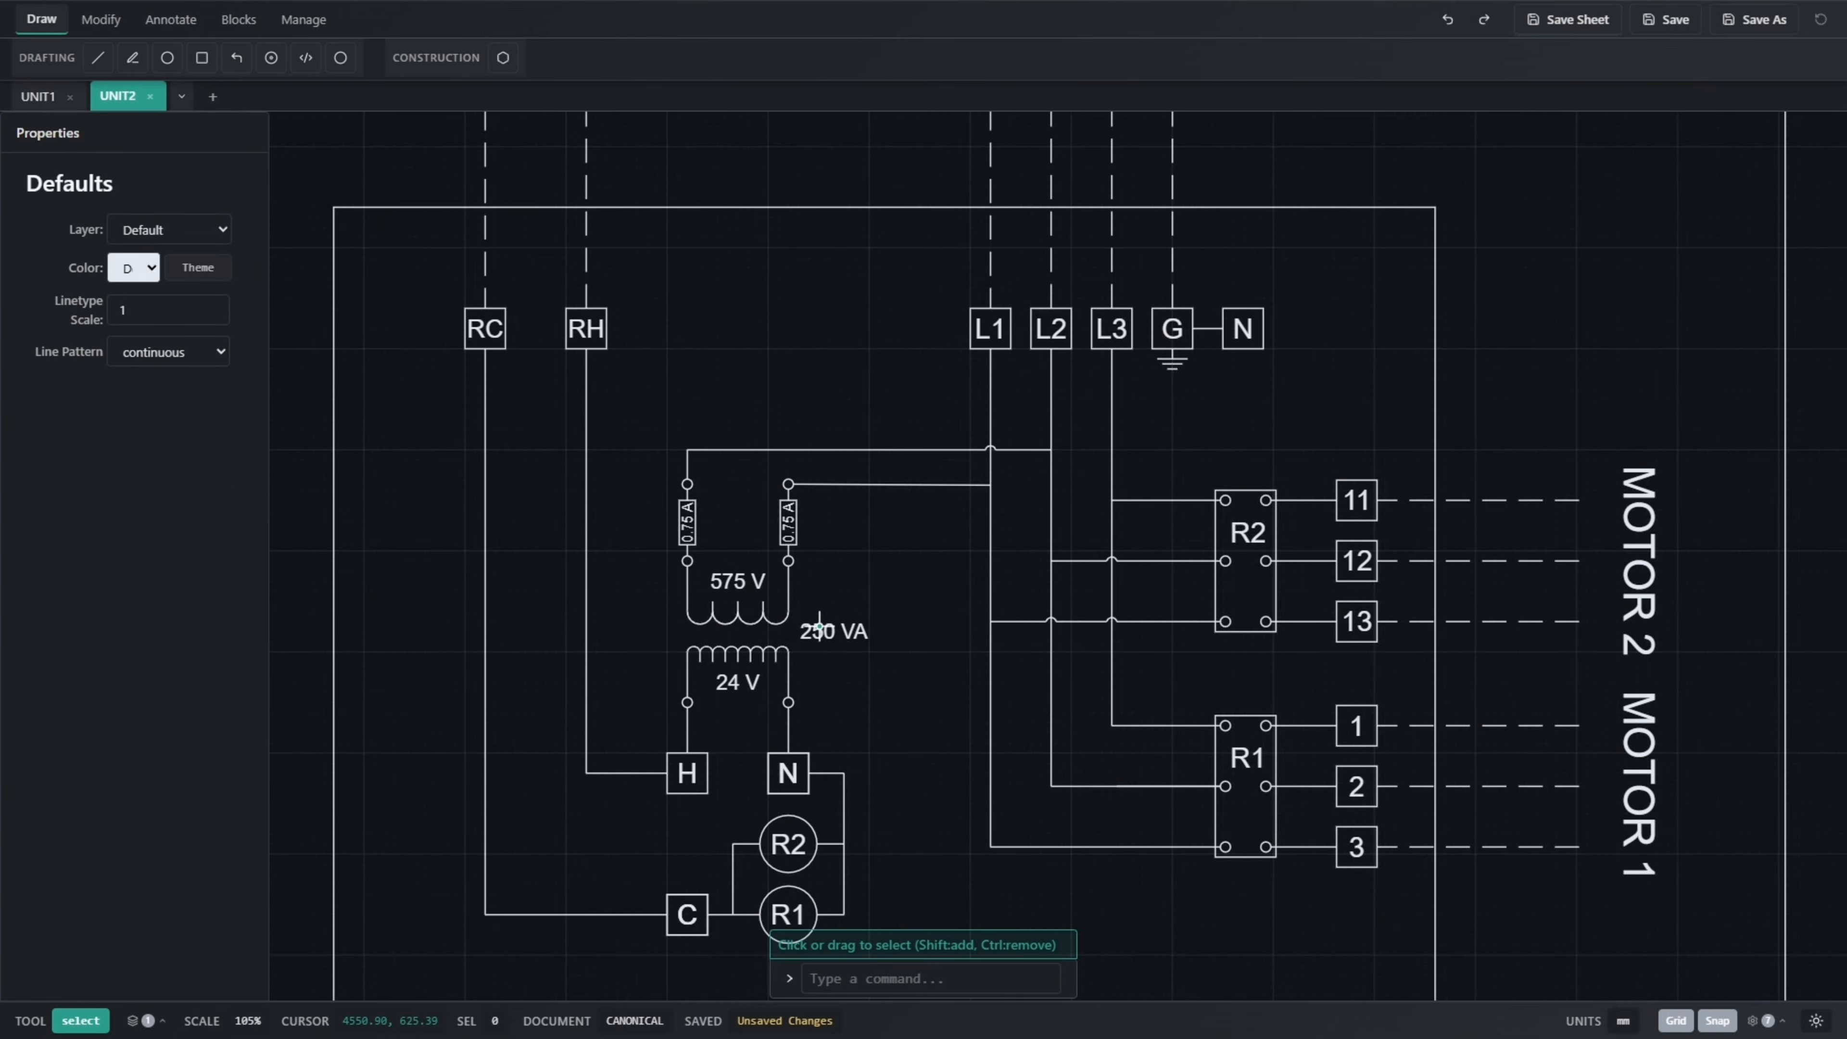
pyautogui.moveTo(835, 584); pyautogui.dragTo(841, 601, button='middle')
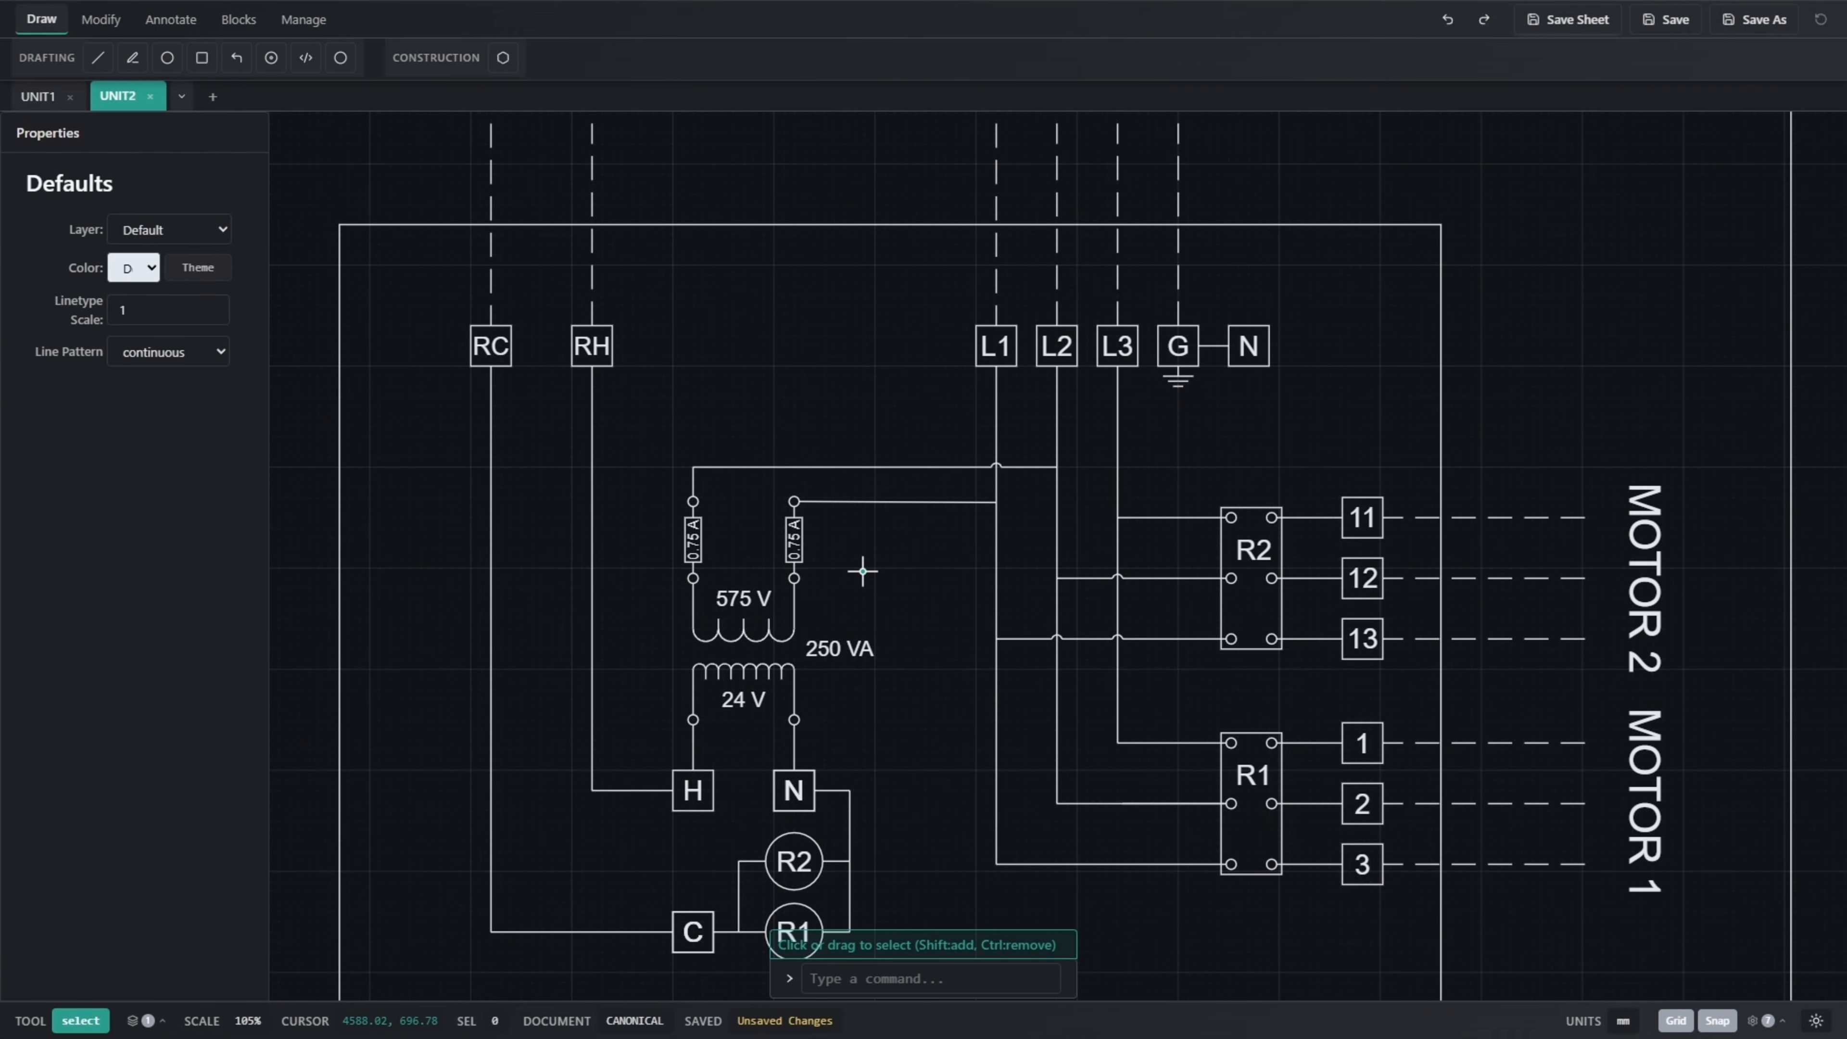
pyautogui.scroll(-3, 863, 571)
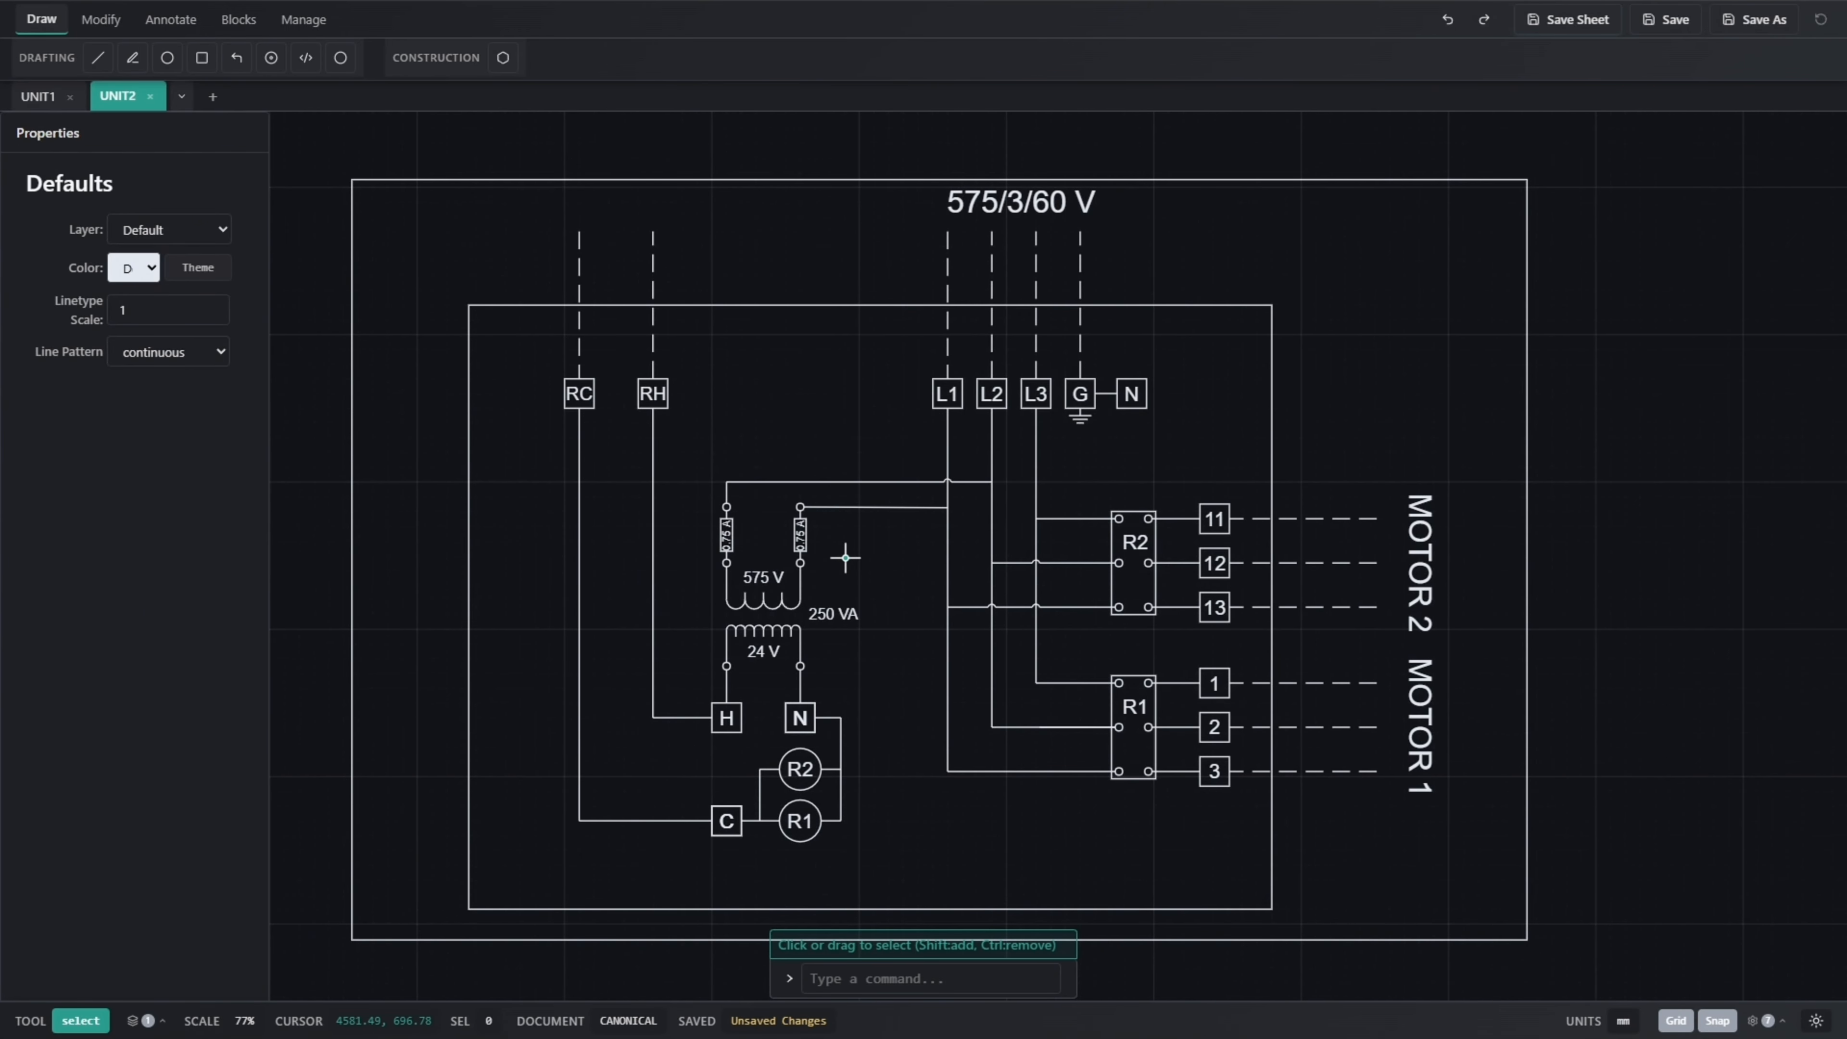
pyautogui.click(779, 532)
pyautogui.scroll(-3, 154, 768)
pyautogui.click(162, 794)
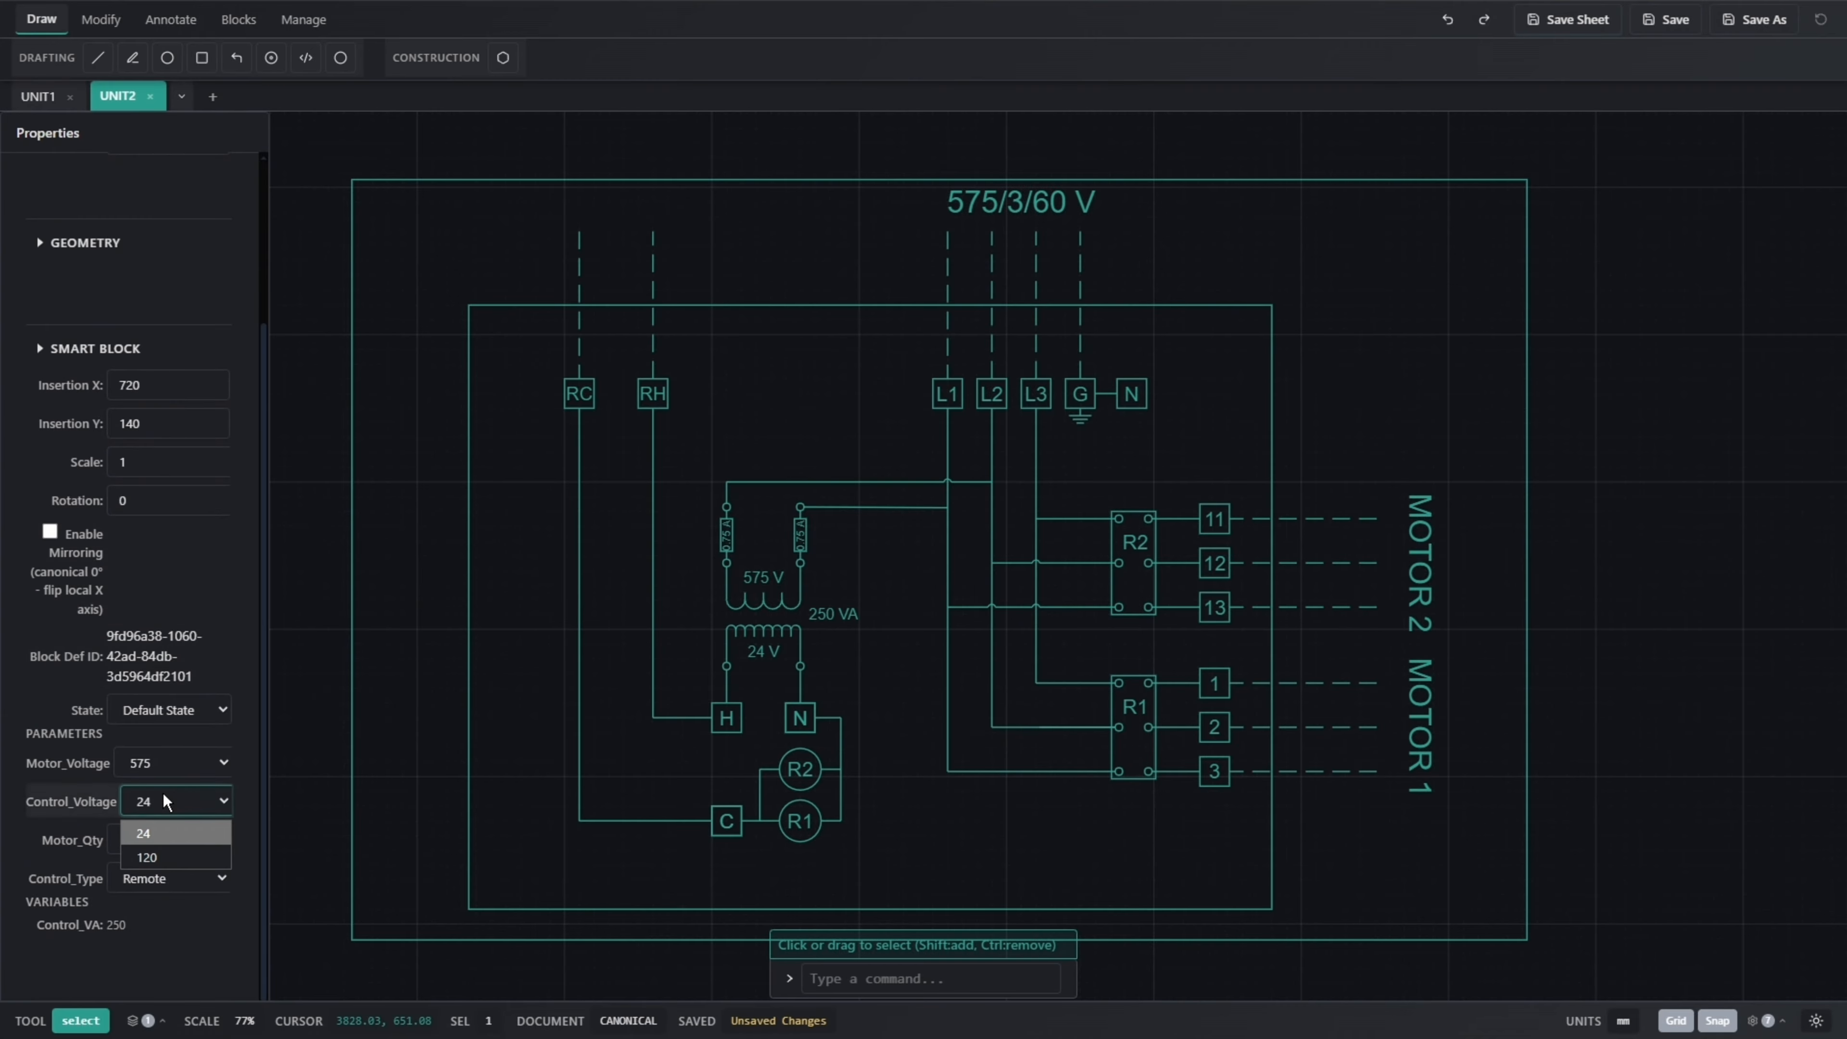
pyautogui.click(165, 857)
# Switch the diagram block's Control_Type to Push Button, keeping Motor_Qty at 2, and clear the selection
pyautogui.click(169, 840)
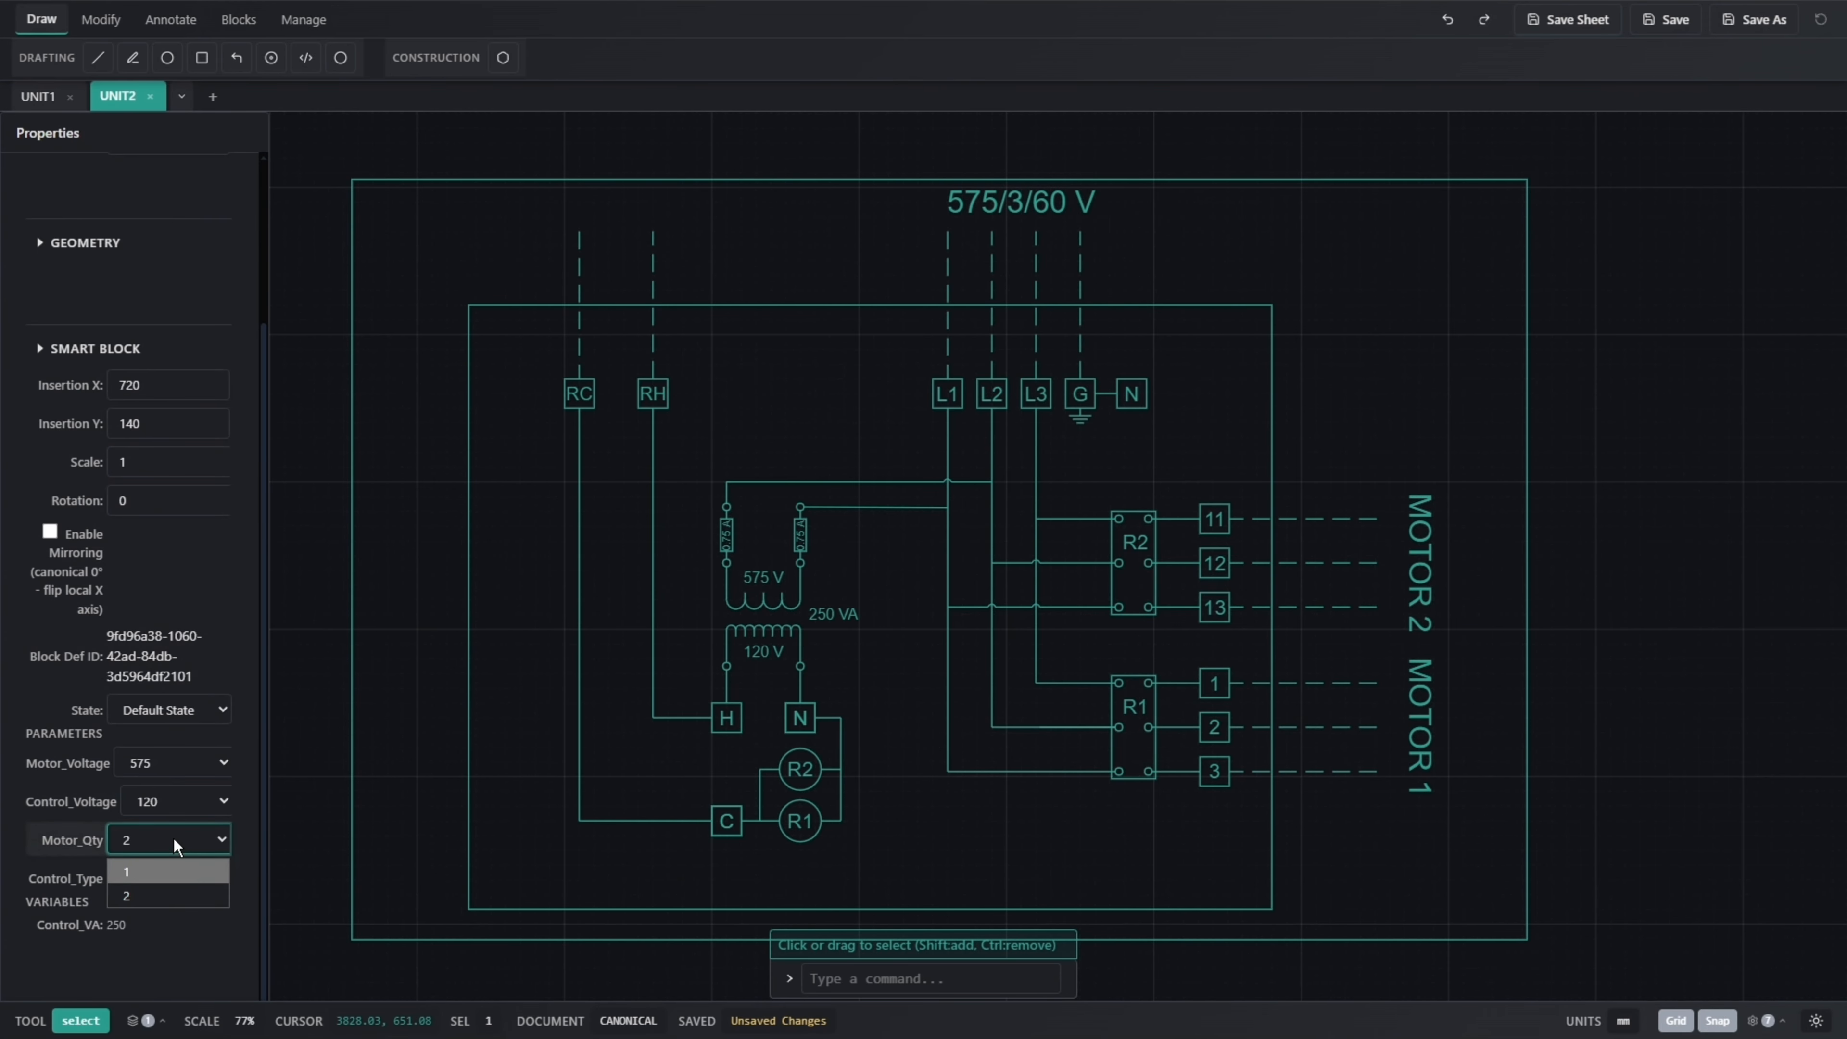
pyautogui.click(161, 877)
pyautogui.click(157, 869)
pyautogui.click(161, 938)
pyautogui.click(626, 627)
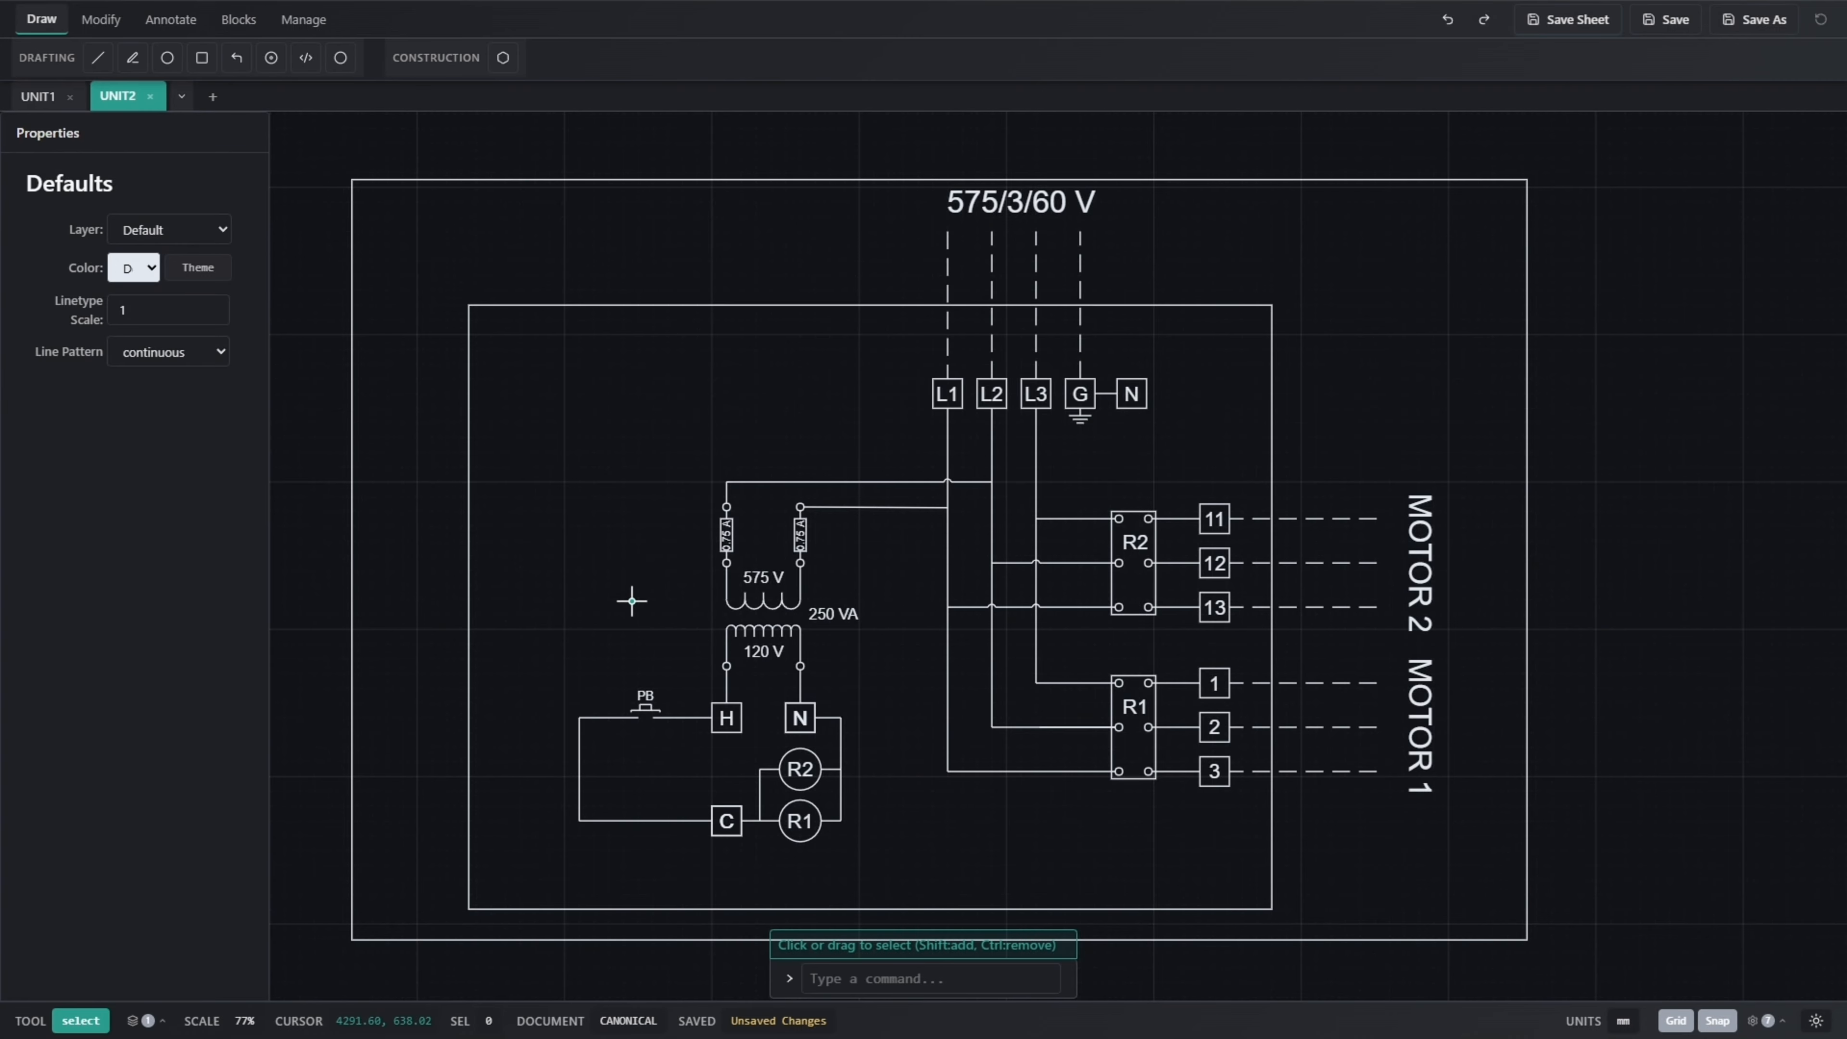
# Copy the whole diagram block and paste a duplicate beside the original, to its right on the UNIT2 sheet
pyautogui.scroll(-6, 694, 598)
pyautogui.moveTo(773, 656); pyautogui.dragTo(732, 649, button='middle')
pyautogui.moveTo(758, 642); pyautogui.dragTo(696, 603)
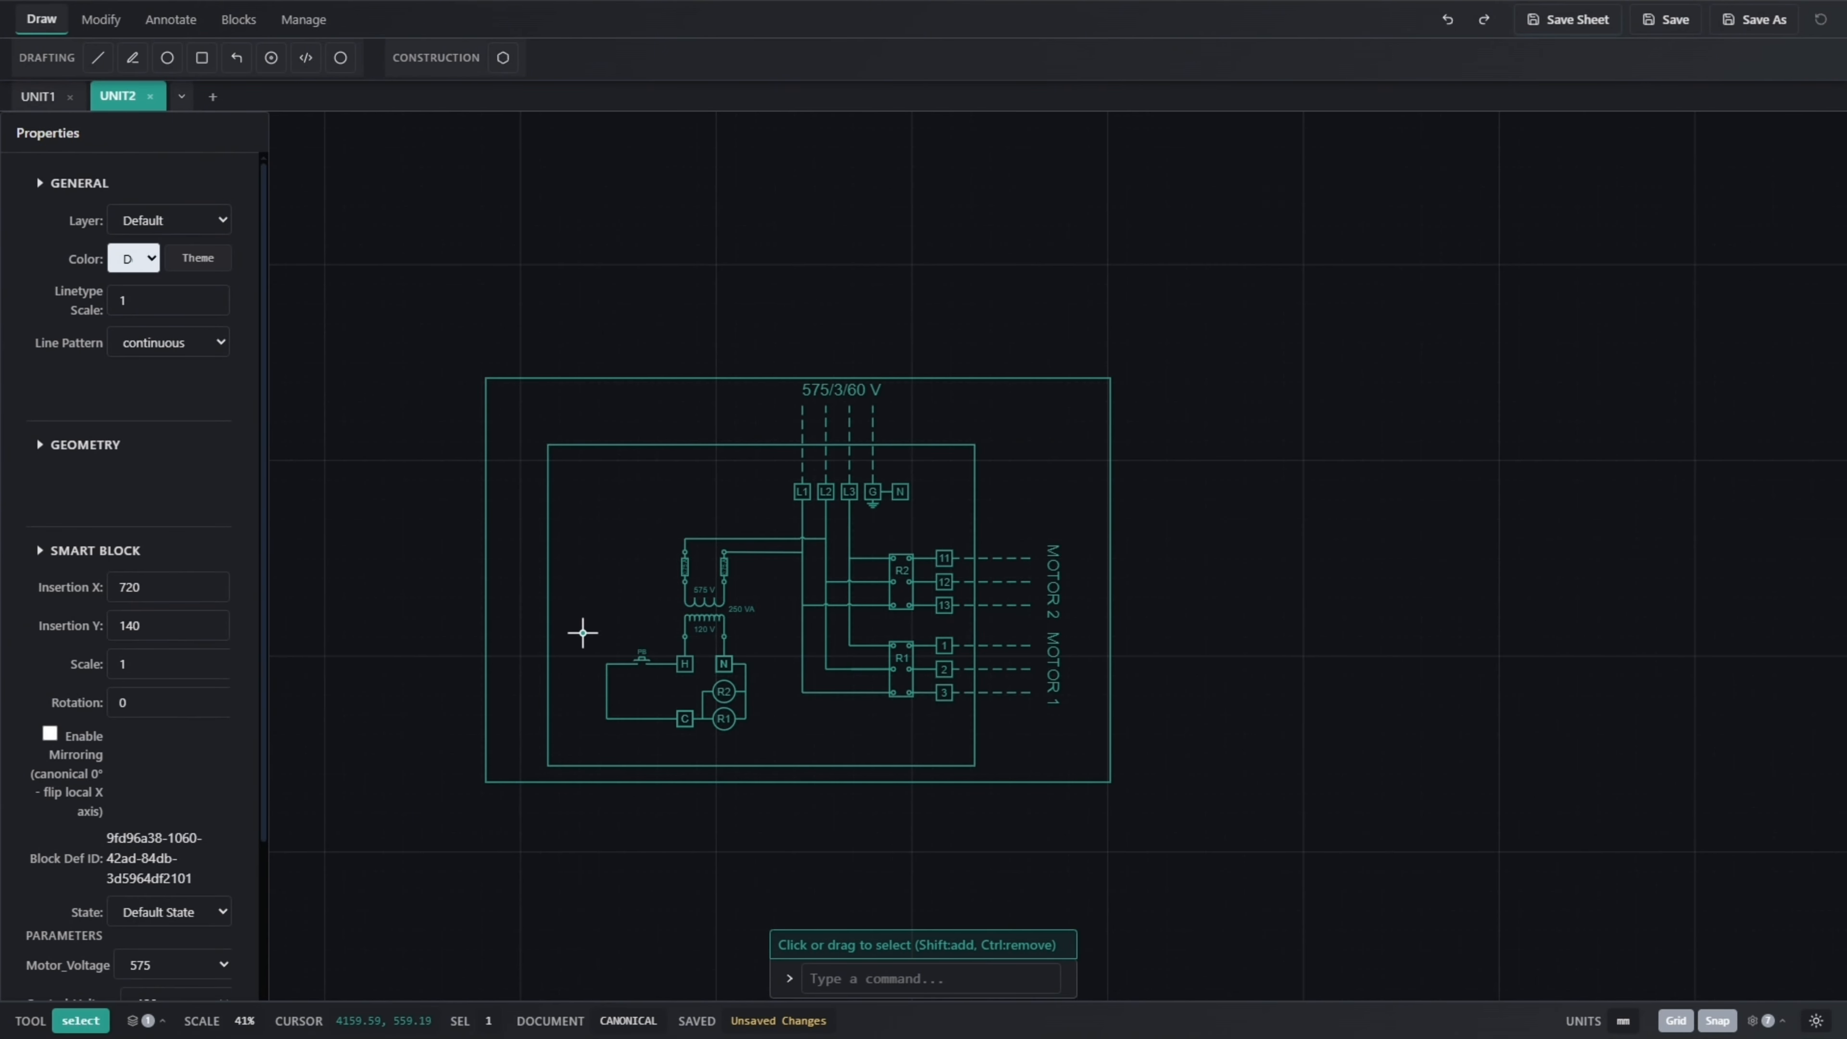
pyautogui.hotkey('ctrl', 'c')
pyautogui.click(753, 639)
pyautogui.moveTo(1025, 681); pyautogui.dragTo(769, 669, button='middle')
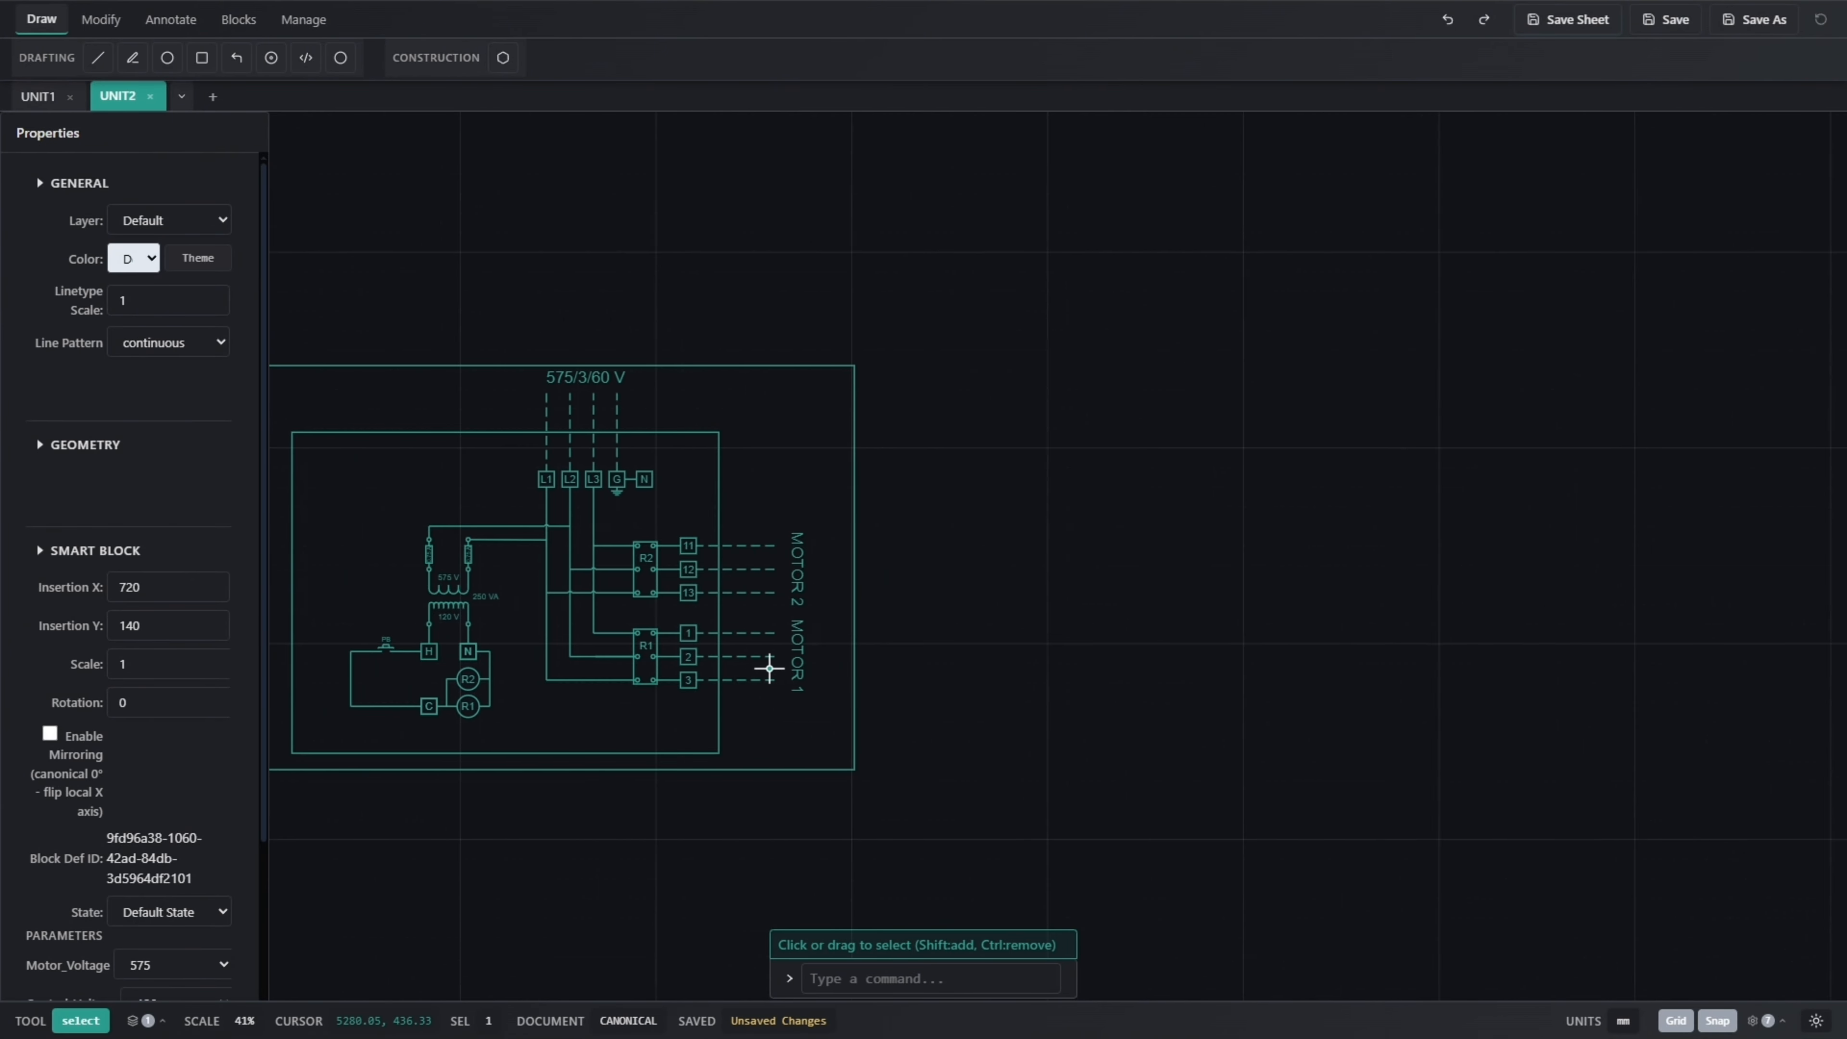
pyautogui.hotkey('ctrl', 'v')
pyautogui.click(1189, 664)
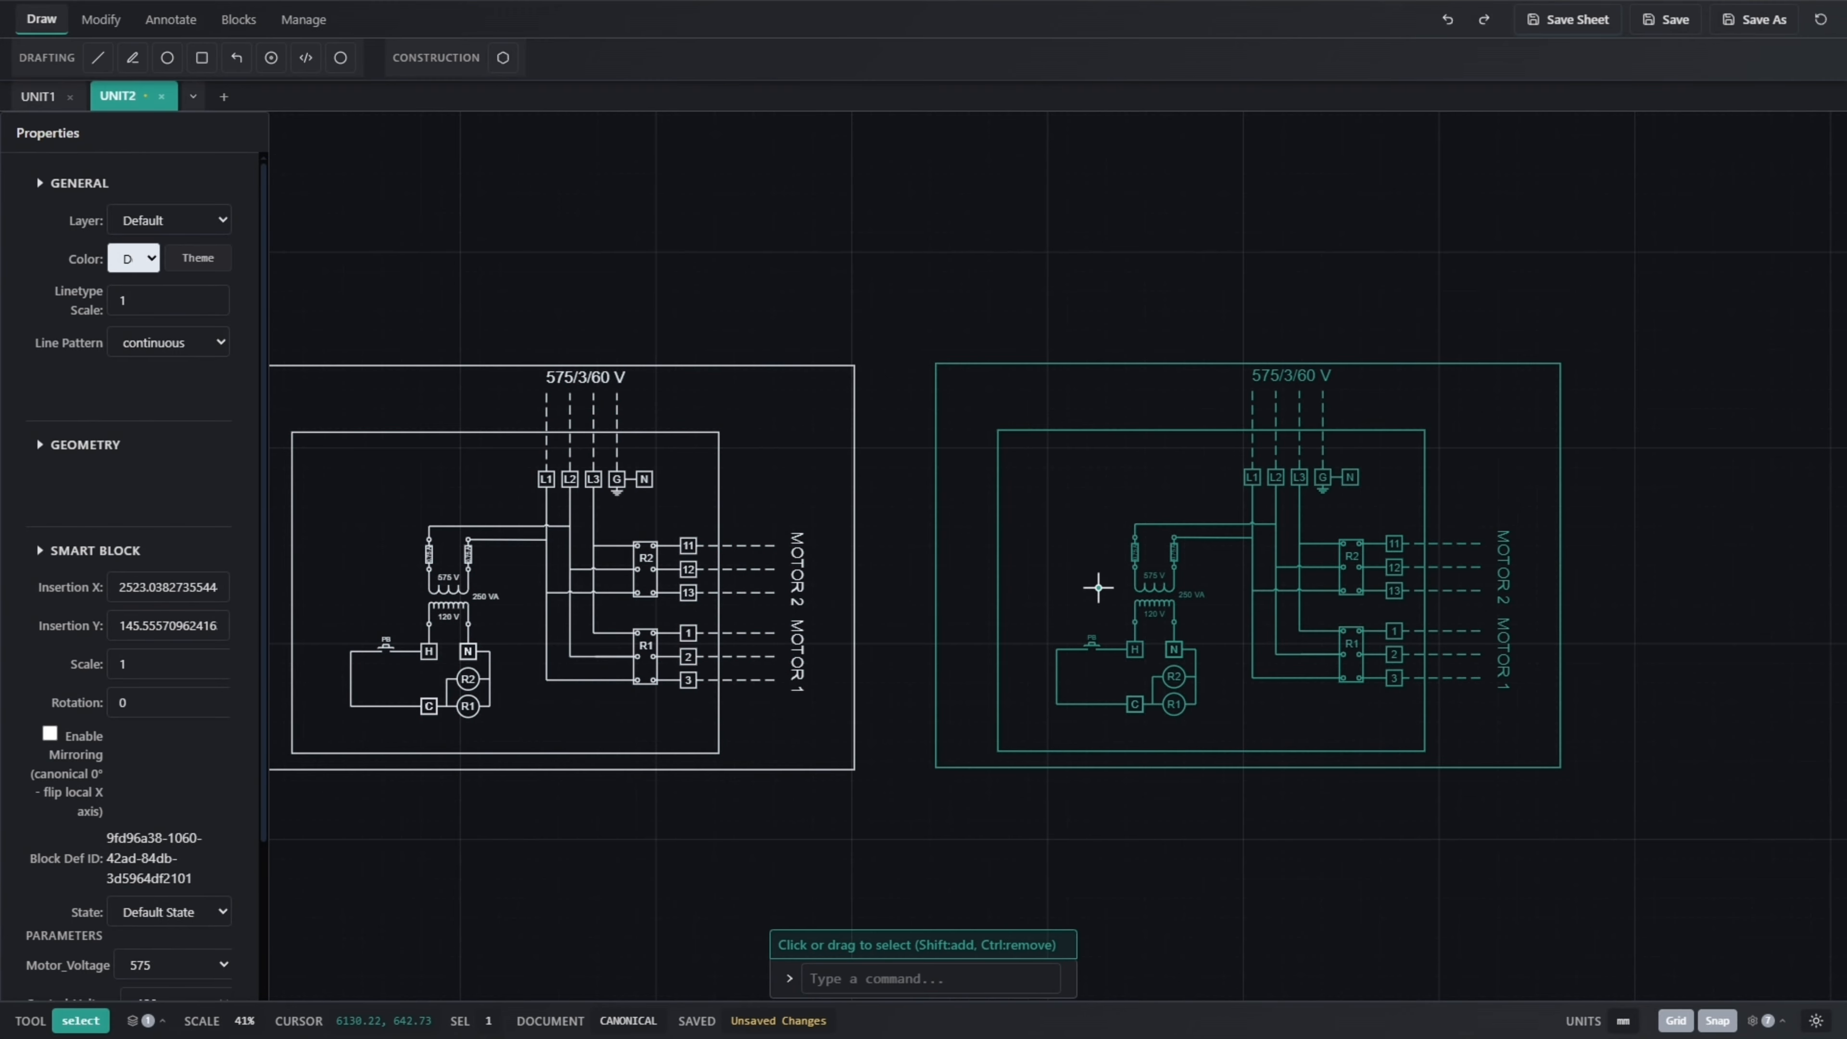
# Set the pasted diagram block's Motor_Voltage to 460 and its Control_Voltage to 24
pyautogui.scroll(-3, 191, 717)
pyautogui.click(186, 760)
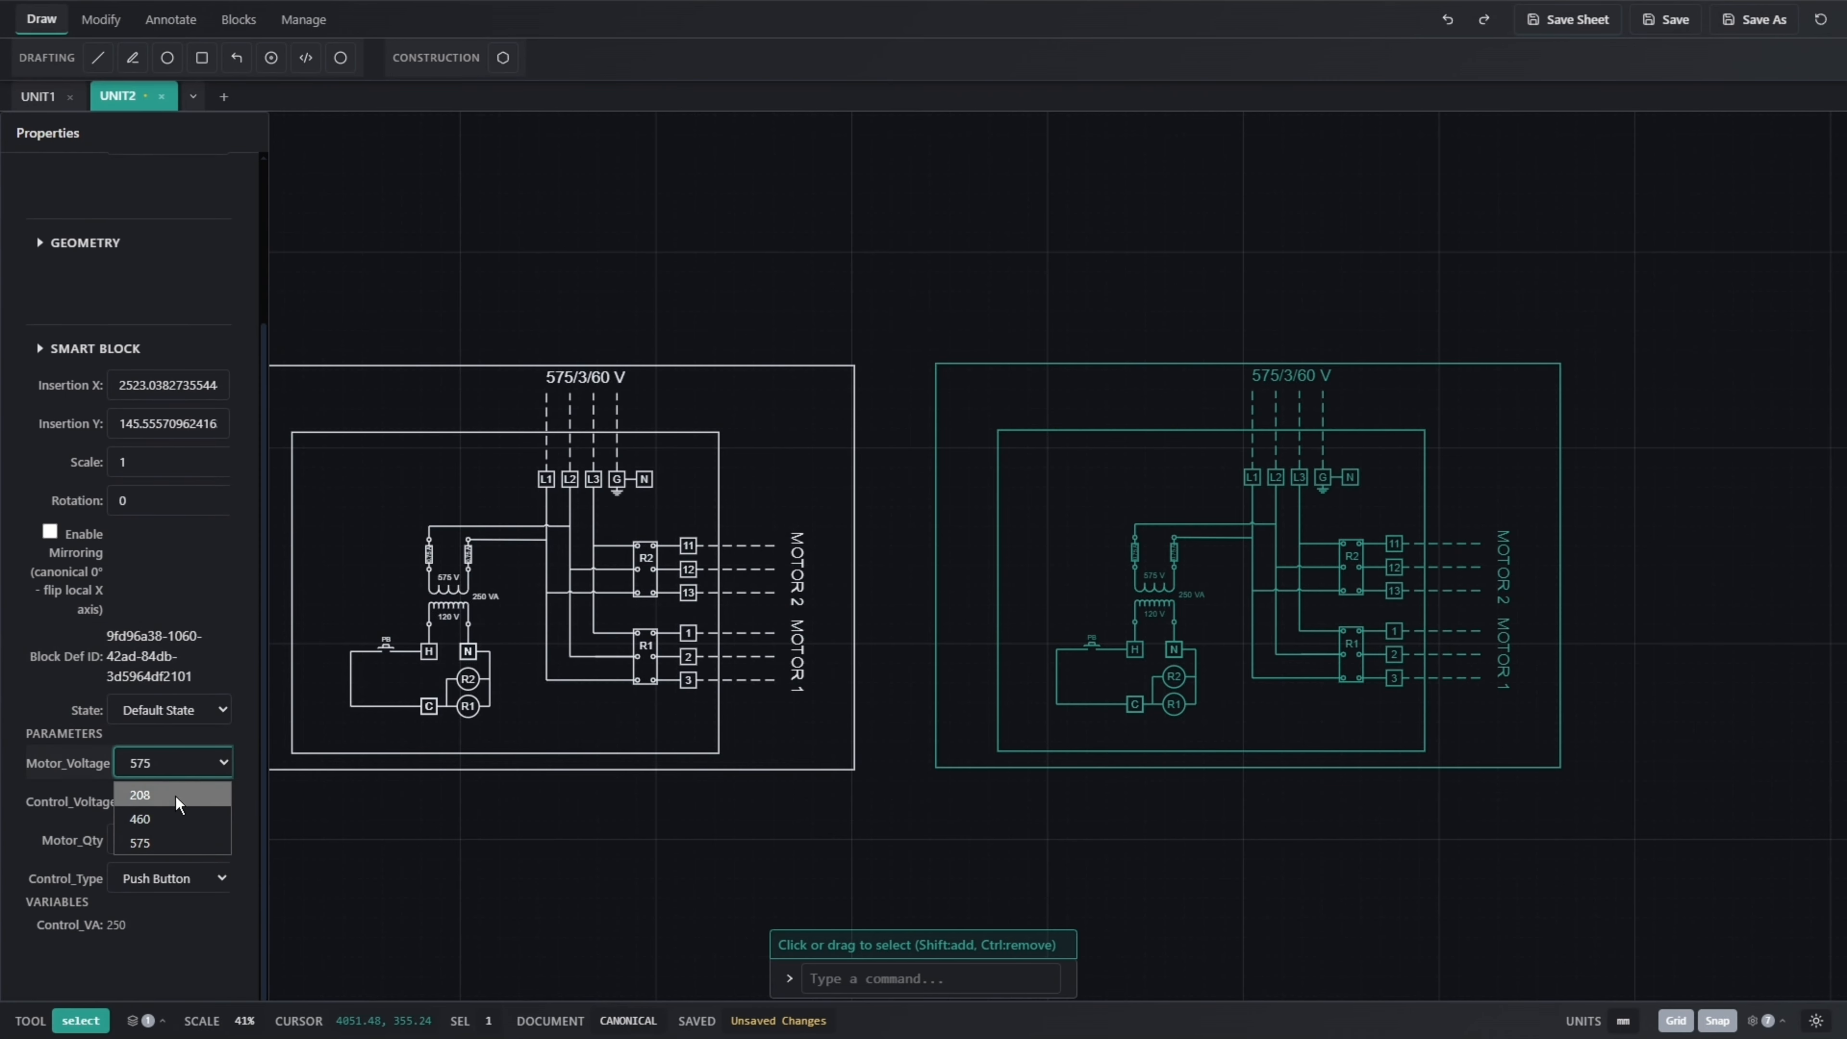
pyautogui.click(165, 817)
pyautogui.click(171, 800)
pyautogui.click(169, 857)
# Reduce the pasted diagram block's Motor_Qty to 1 and deselect it
pyautogui.click(169, 839)
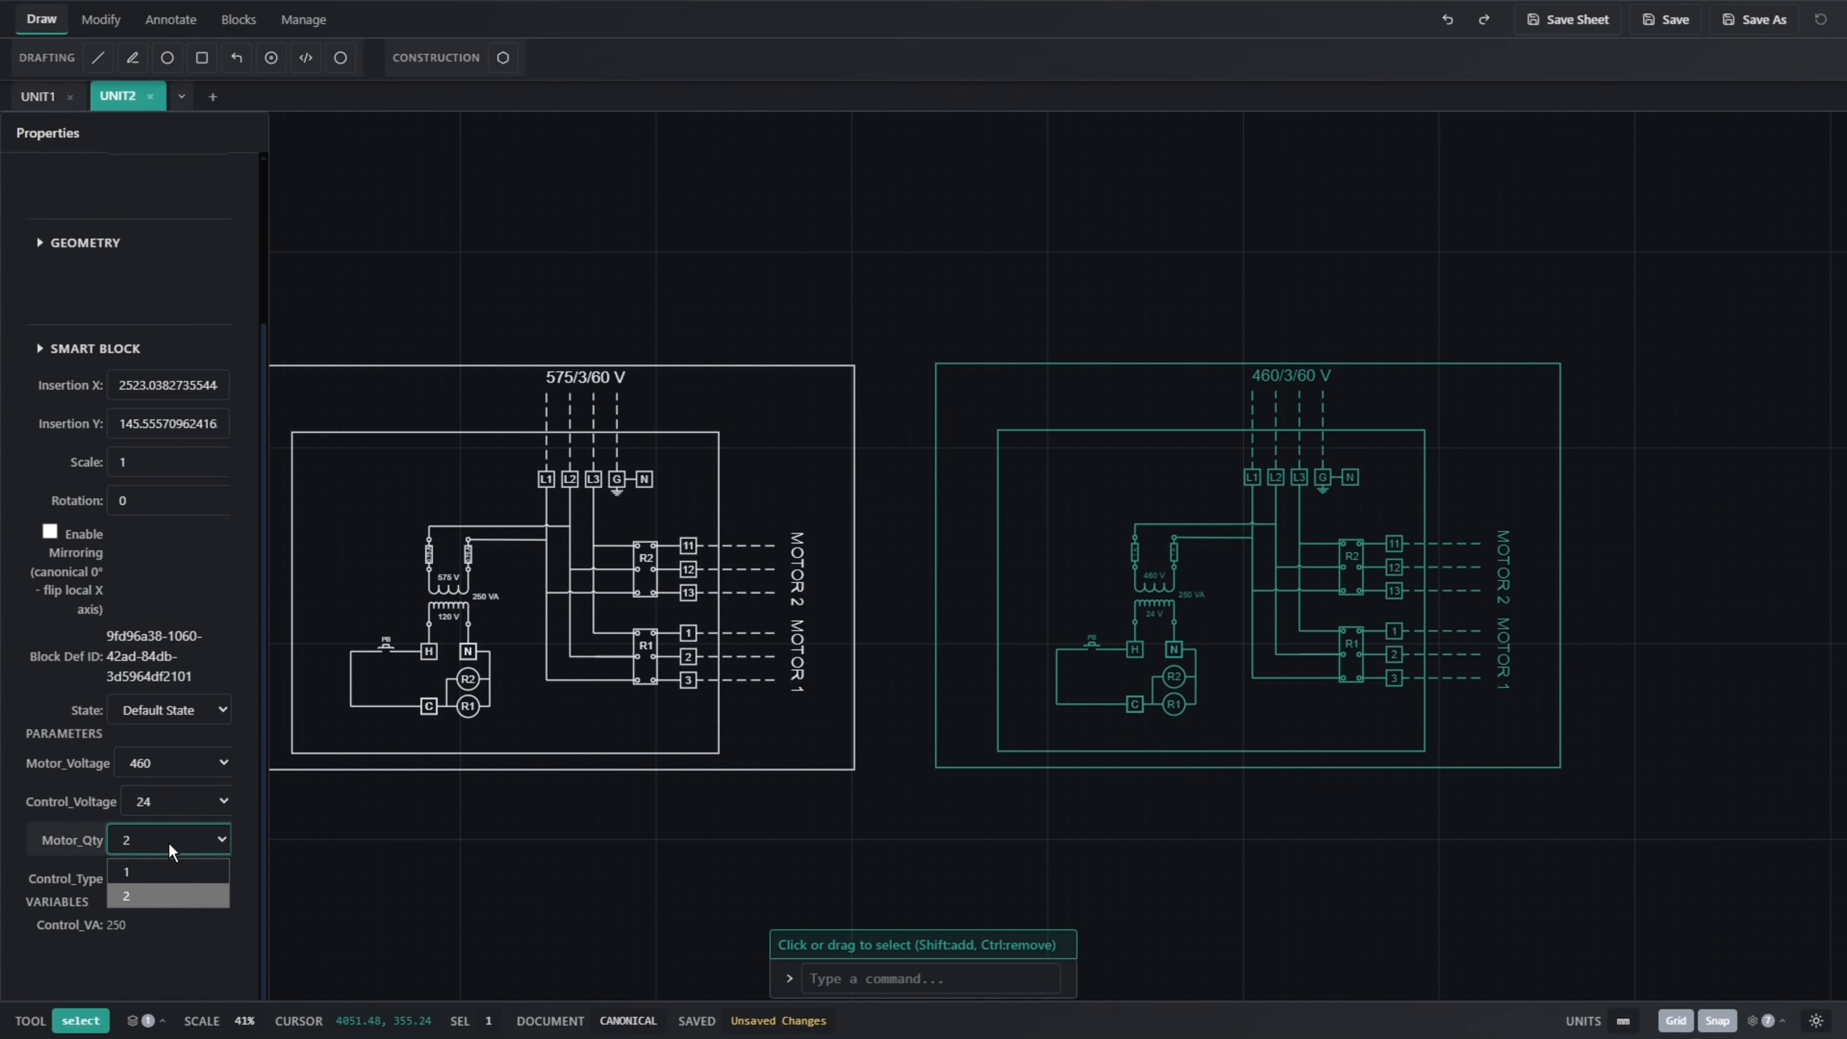
pyautogui.click(159, 871)
pyautogui.click(772, 842)
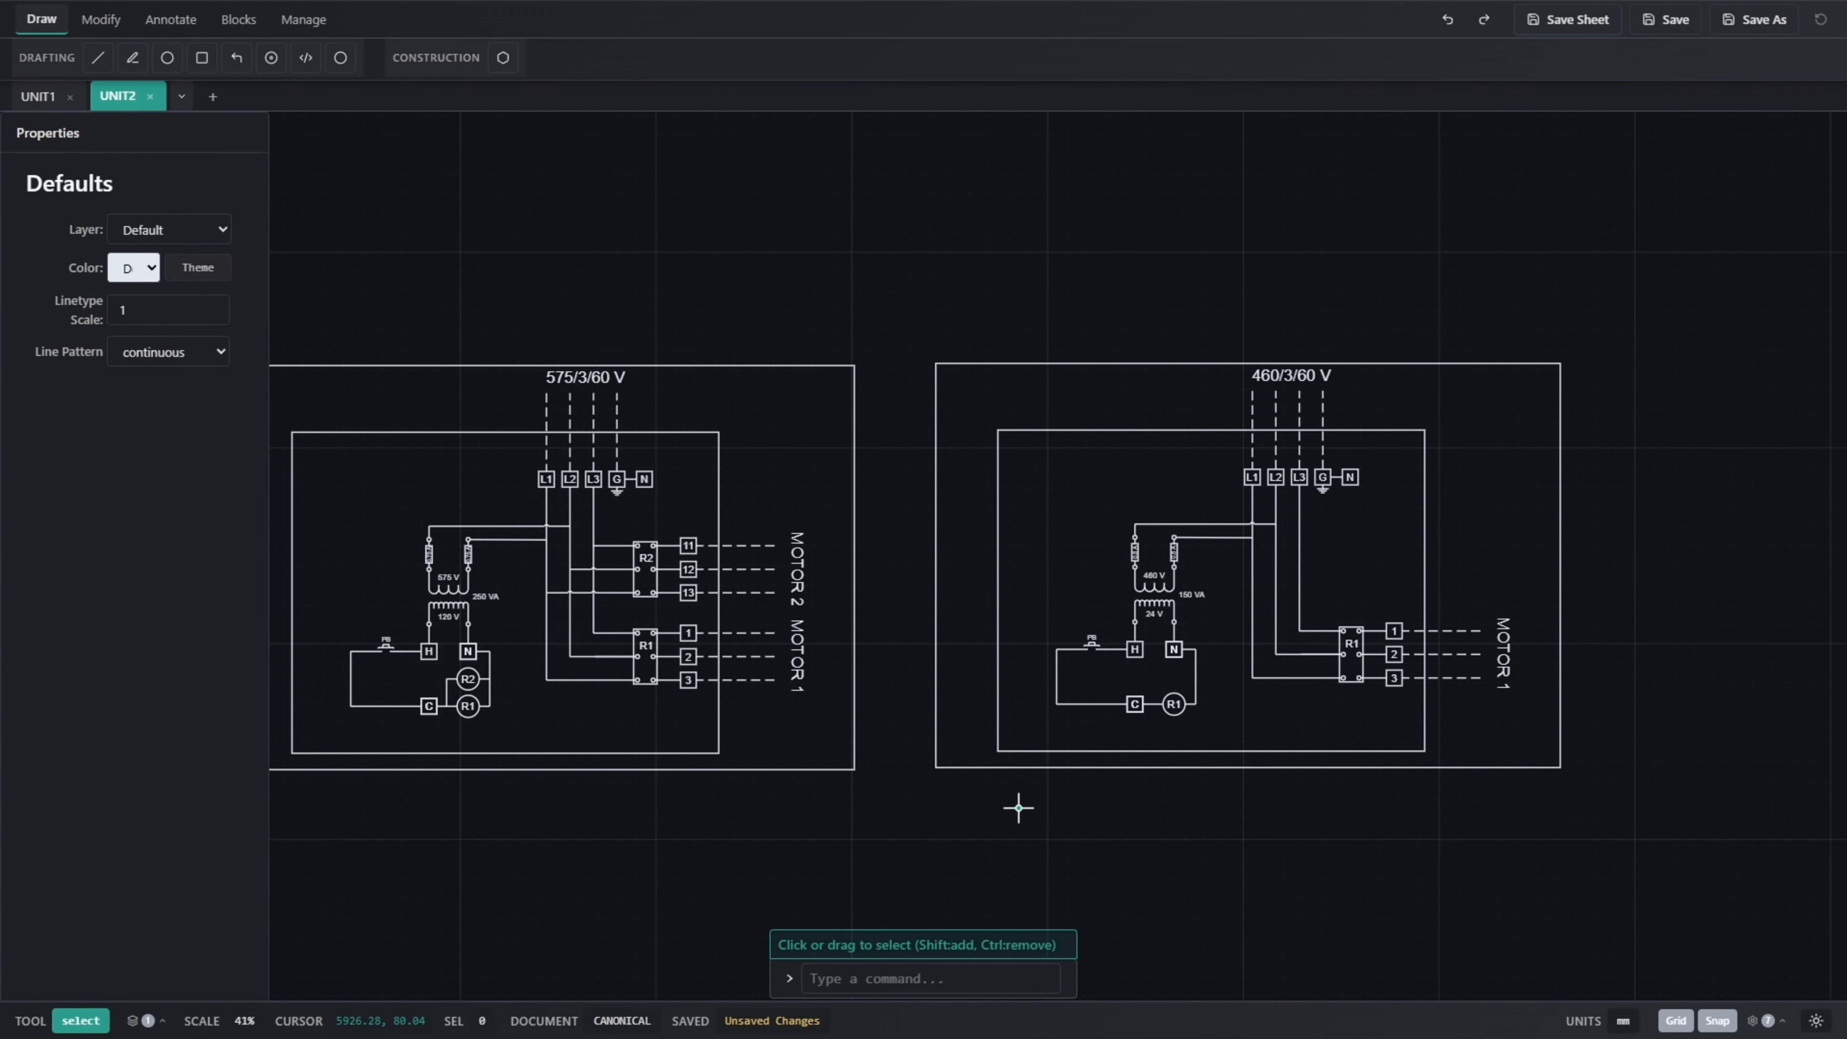
# Open the original 575/3/60 V diagram block for editing with the bedit command and bring its full geometry into view
pyautogui.moveTo(1018, 807); pyautogui.dragTo(1046, 817, button='middle')
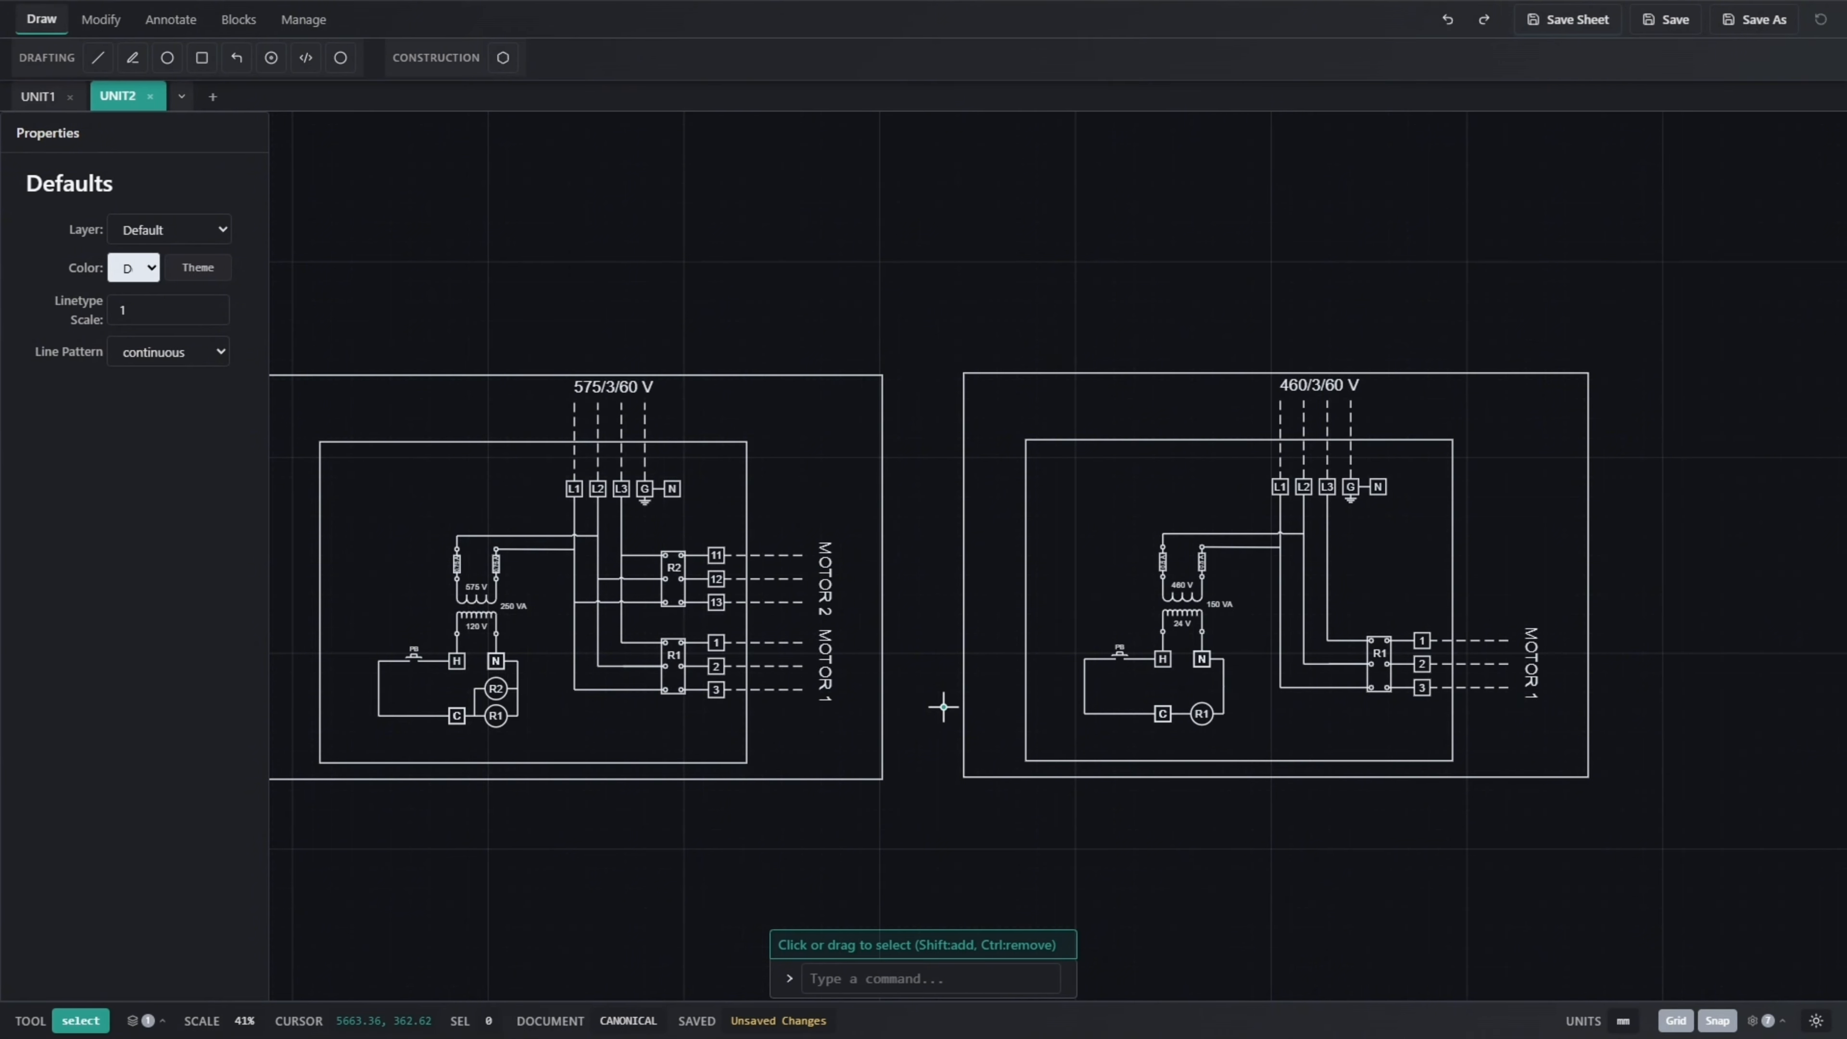
pyautogui.click(831, 653)
pyautogui.write('be')
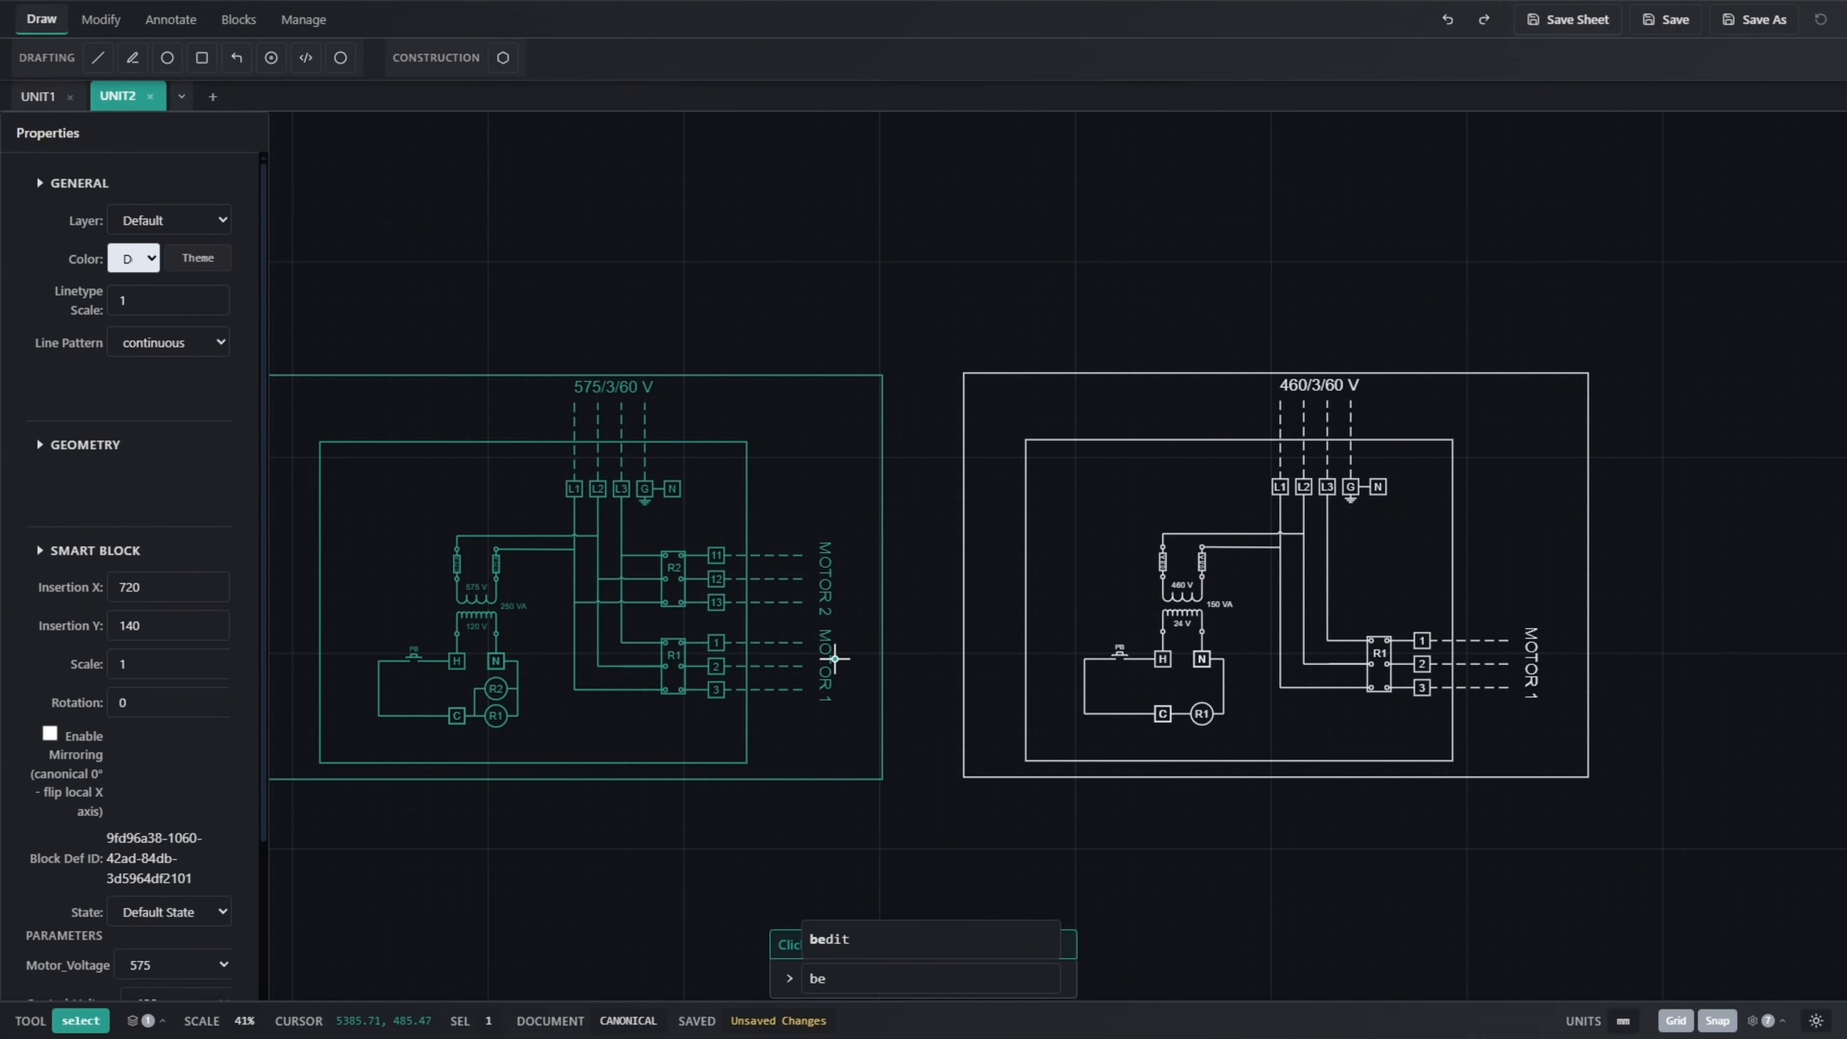
pyautogui.press('Return')
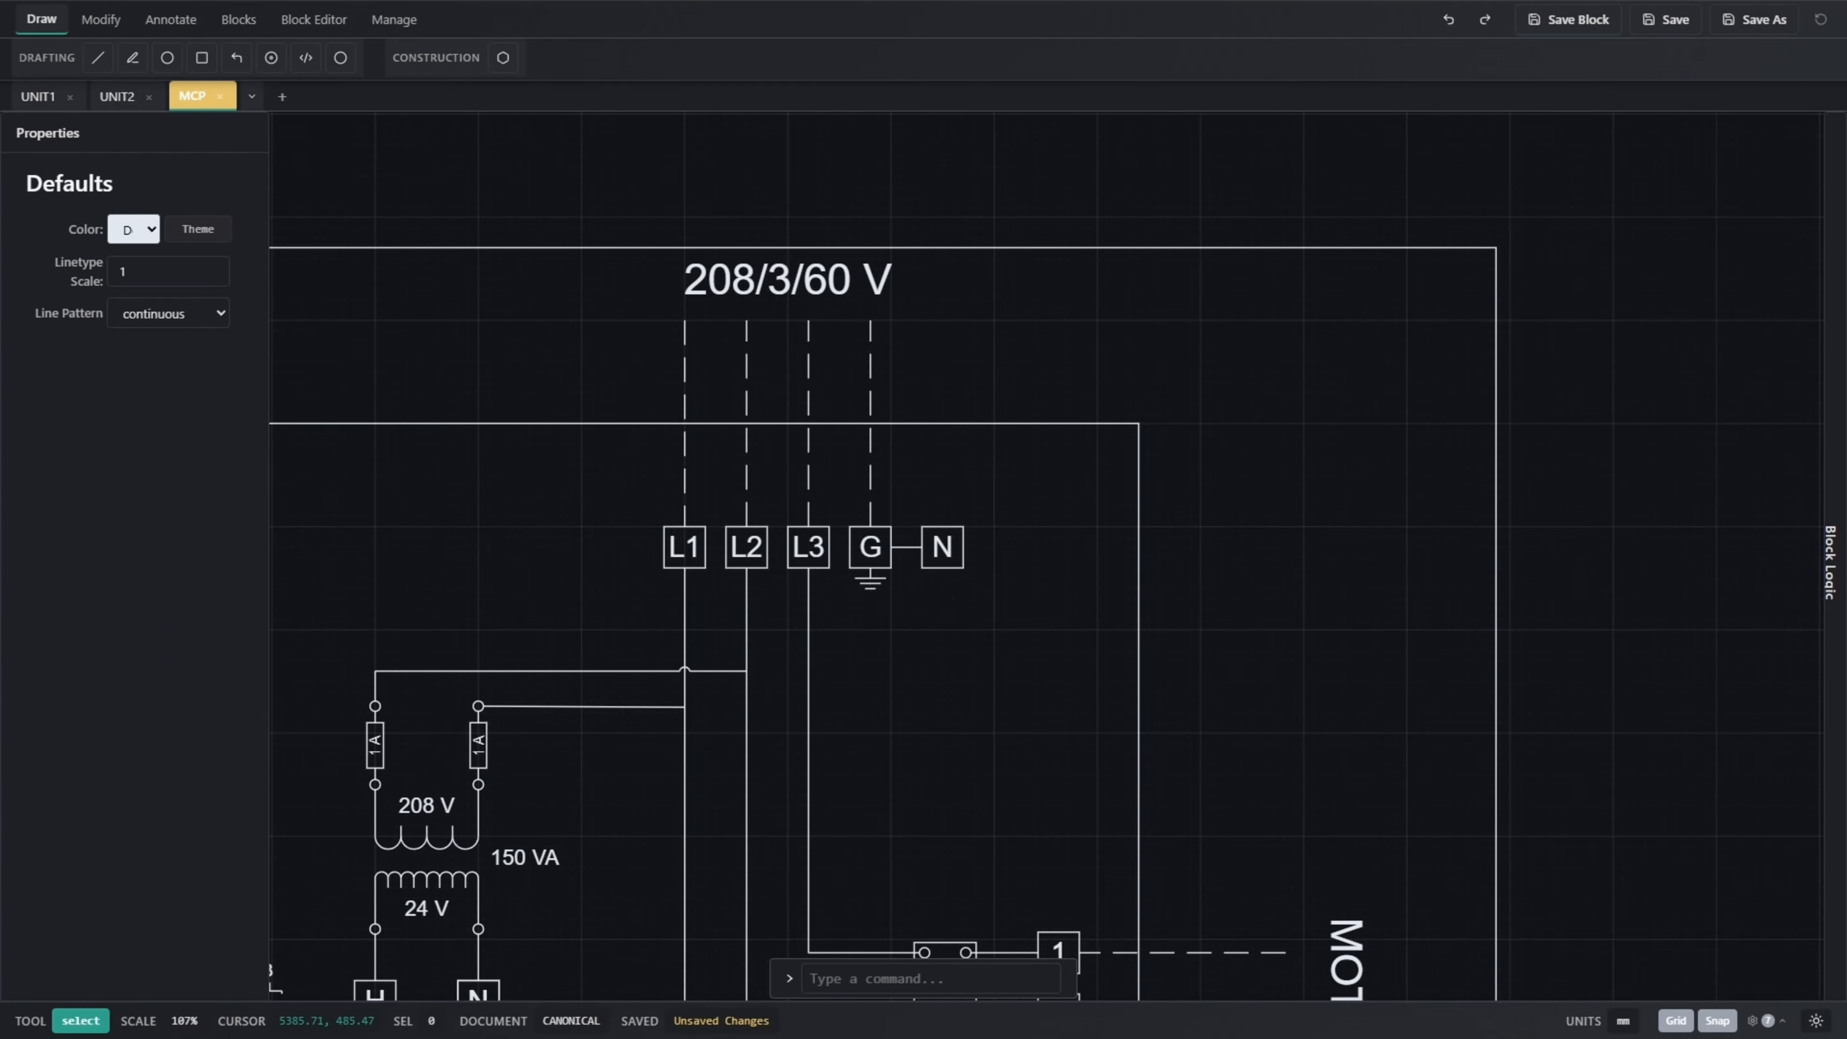
pyautogui.scroll(-8, 987, 644)
pyautogui.scroll(3, 958, 663)
pyautogui.moveTo(956, 664); pyautogui.dragTo(1048, 593, button='middle')
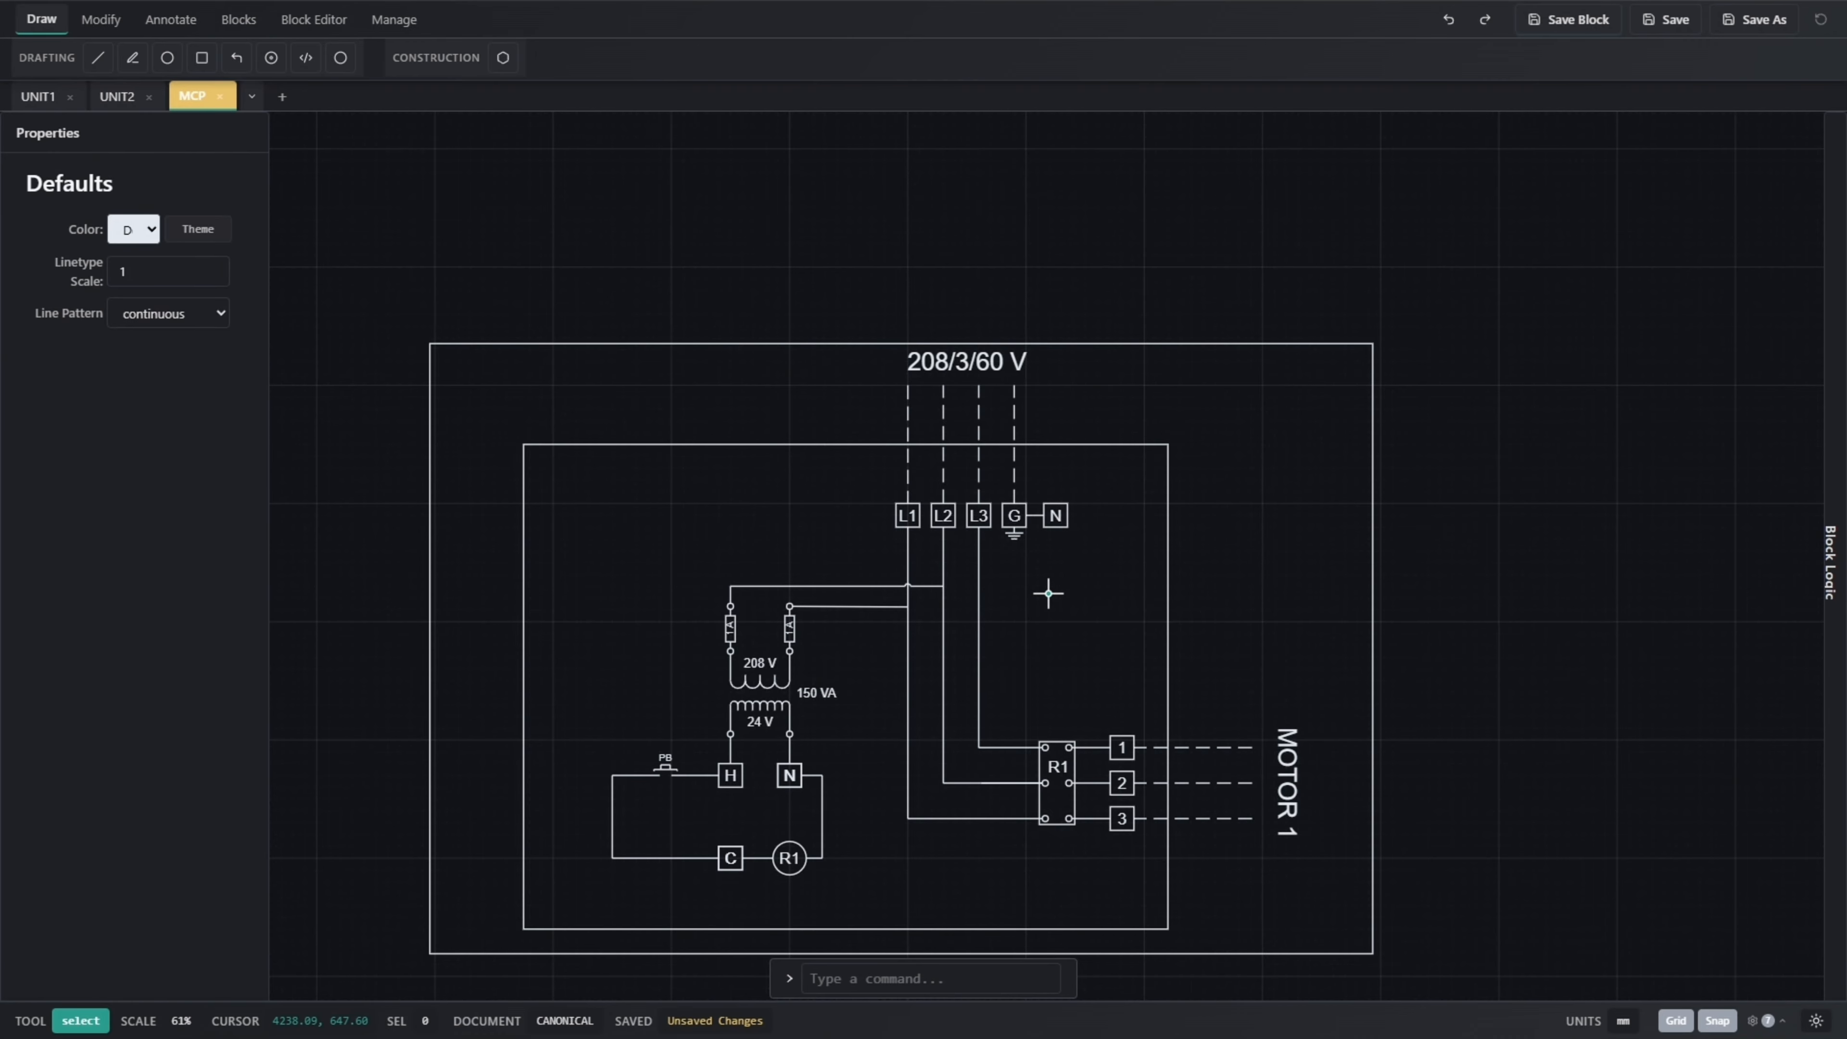
# Show the MCP block's logic settings and review its states, its parameters and variables, and its tables
pyautogui.click(1832, 610)
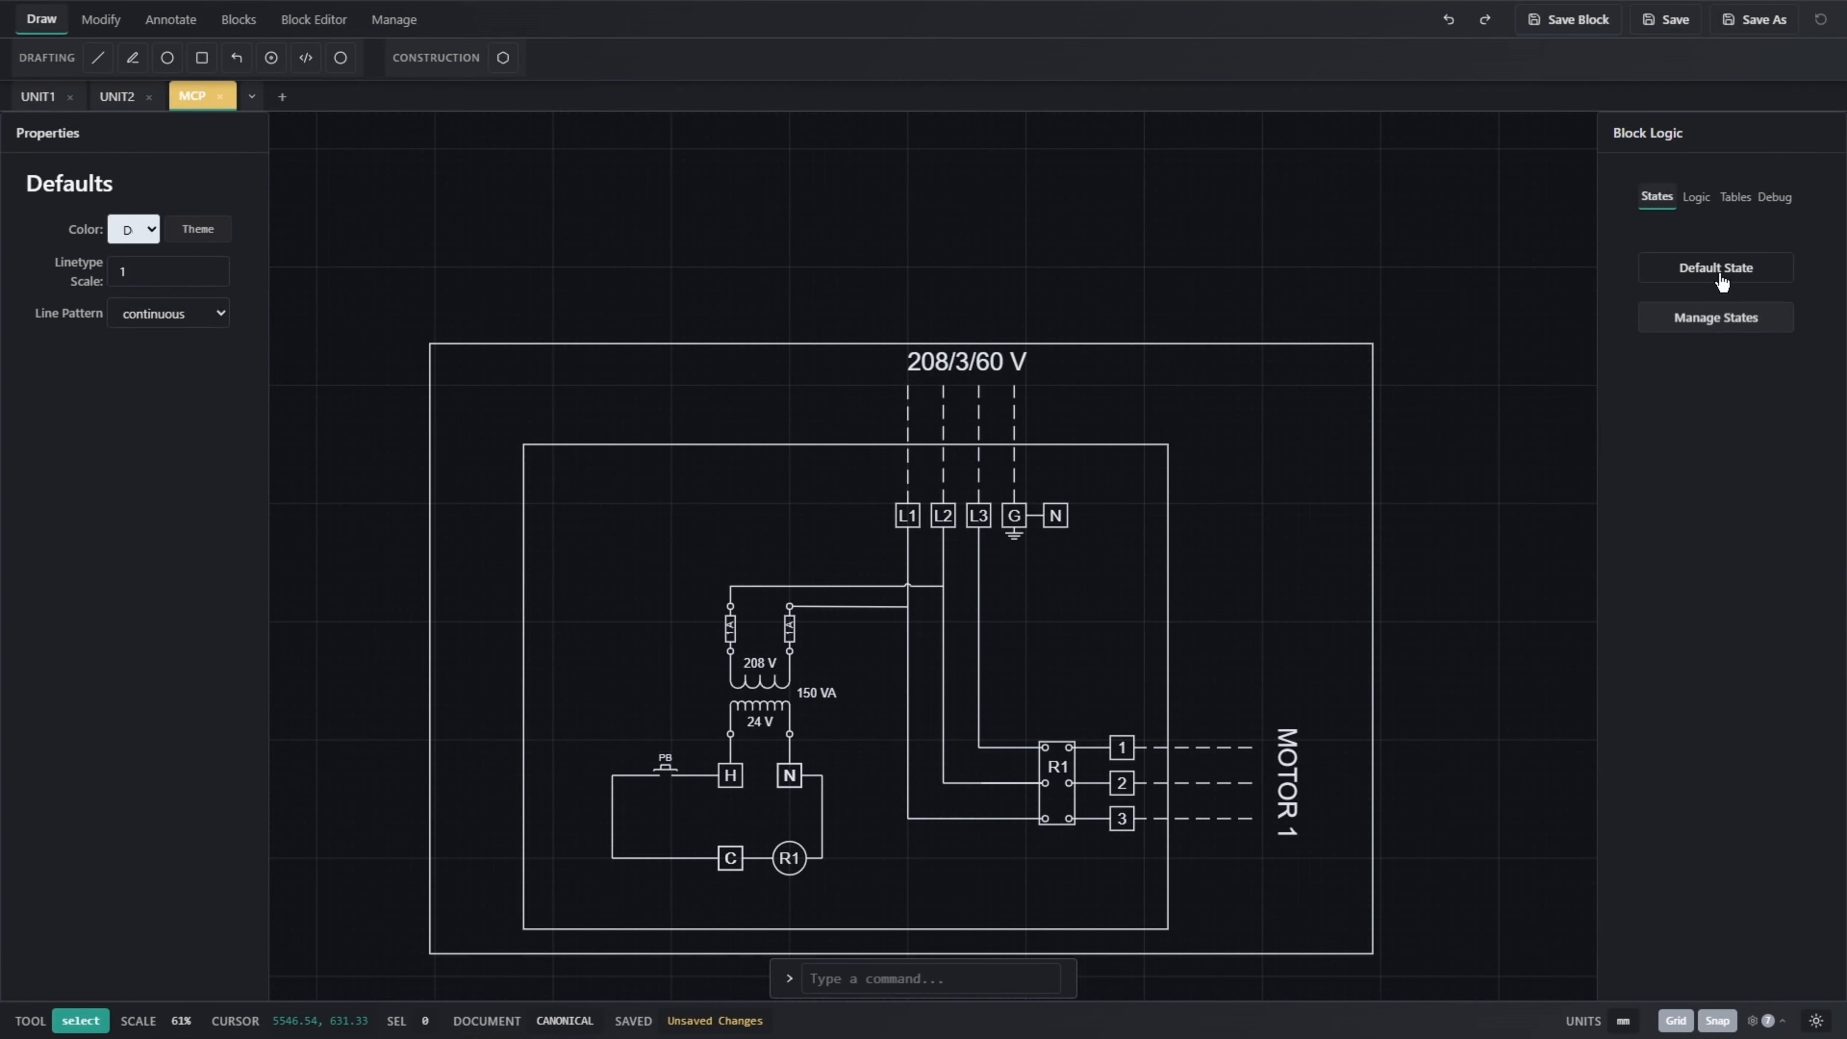
pyautogui.click(1696, 197)
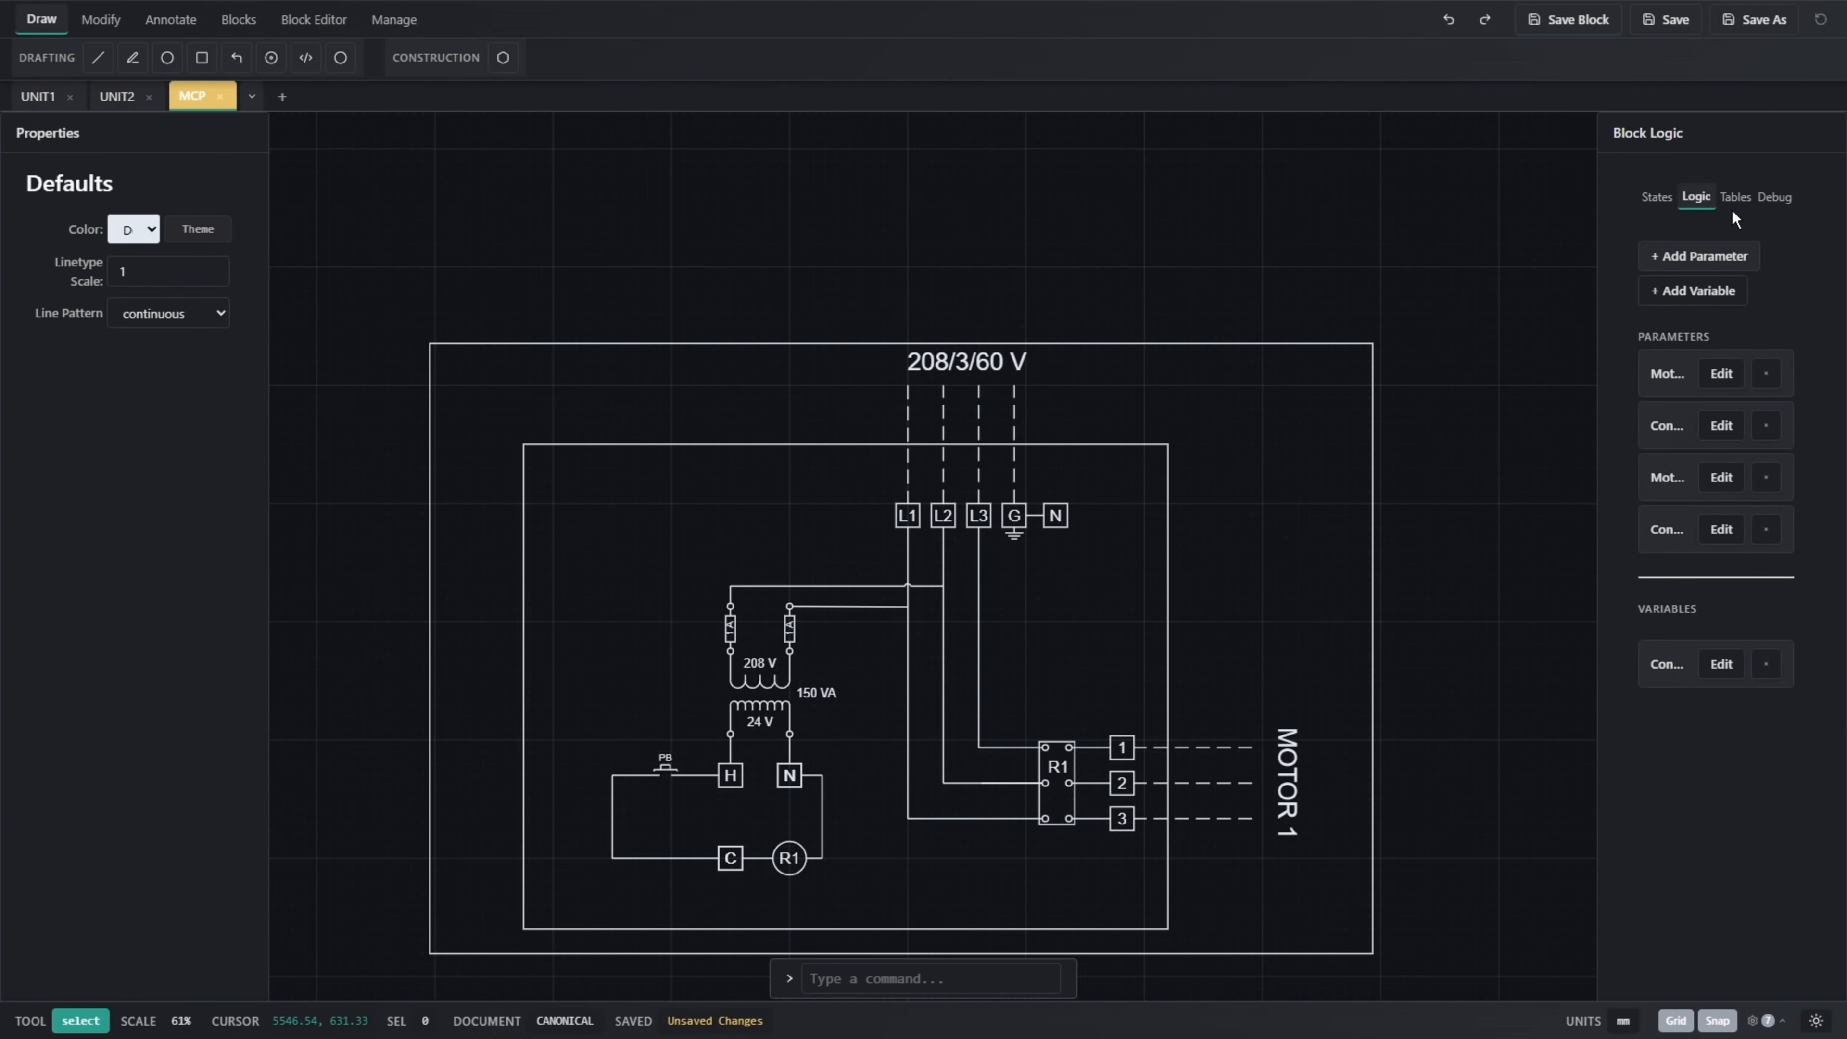
pyautogui.click(1735, 211)
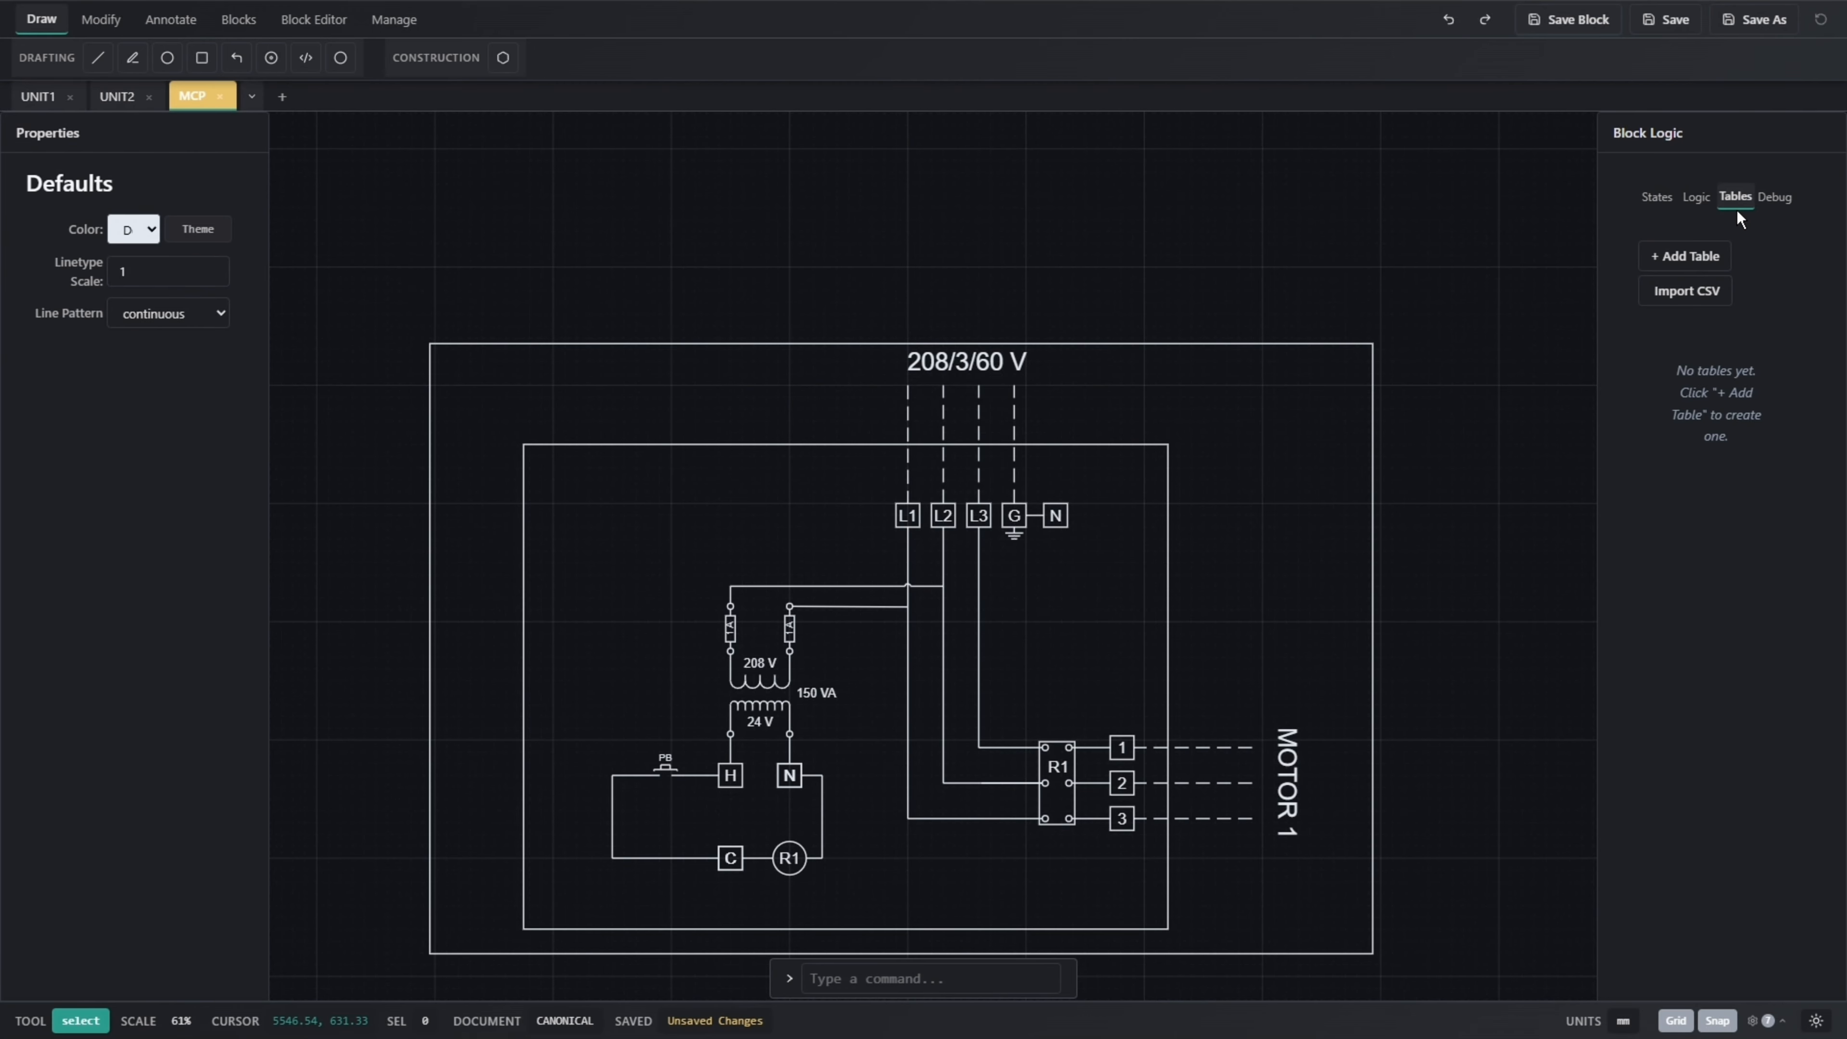
# Inspect the properties of the nested transformer, motor circuit and push button blocks inside the MCP block
pyautogui.moveTo(1141, 562); pyautogui.dragTo(1166, 523, button='middle')
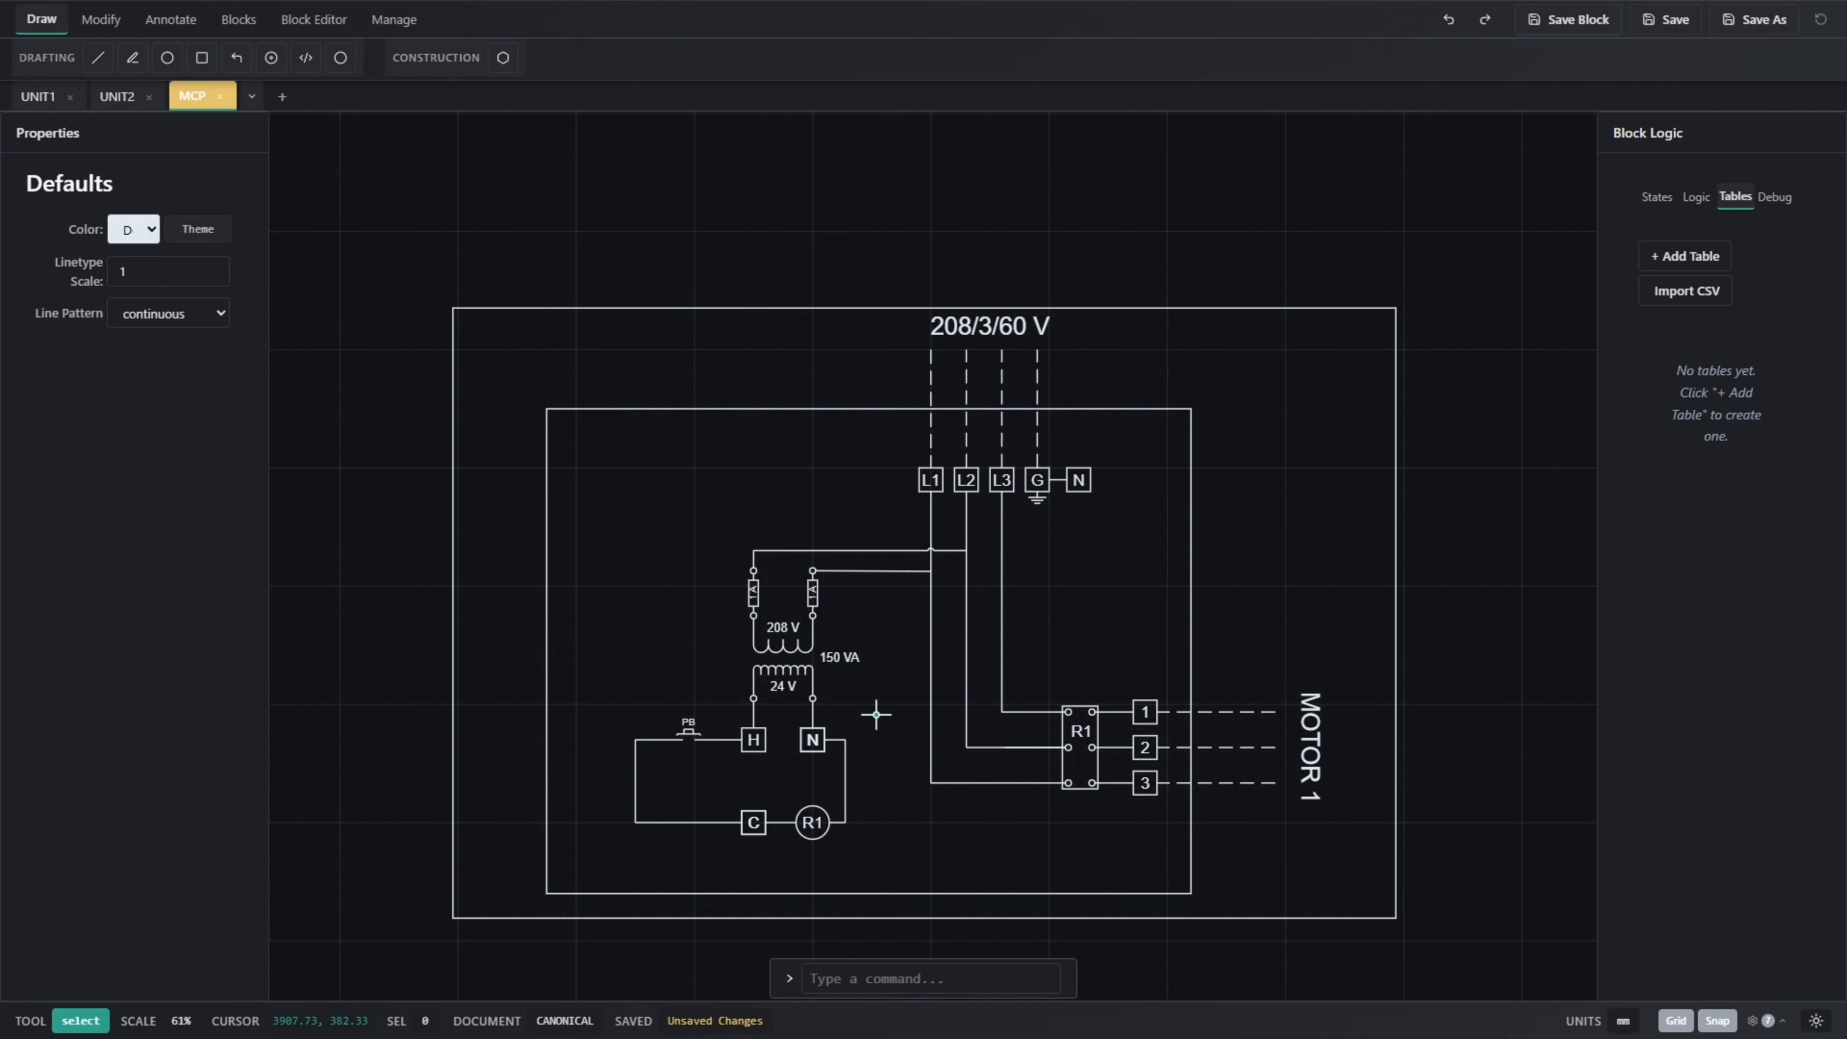
pyautogui.click(803, 656)
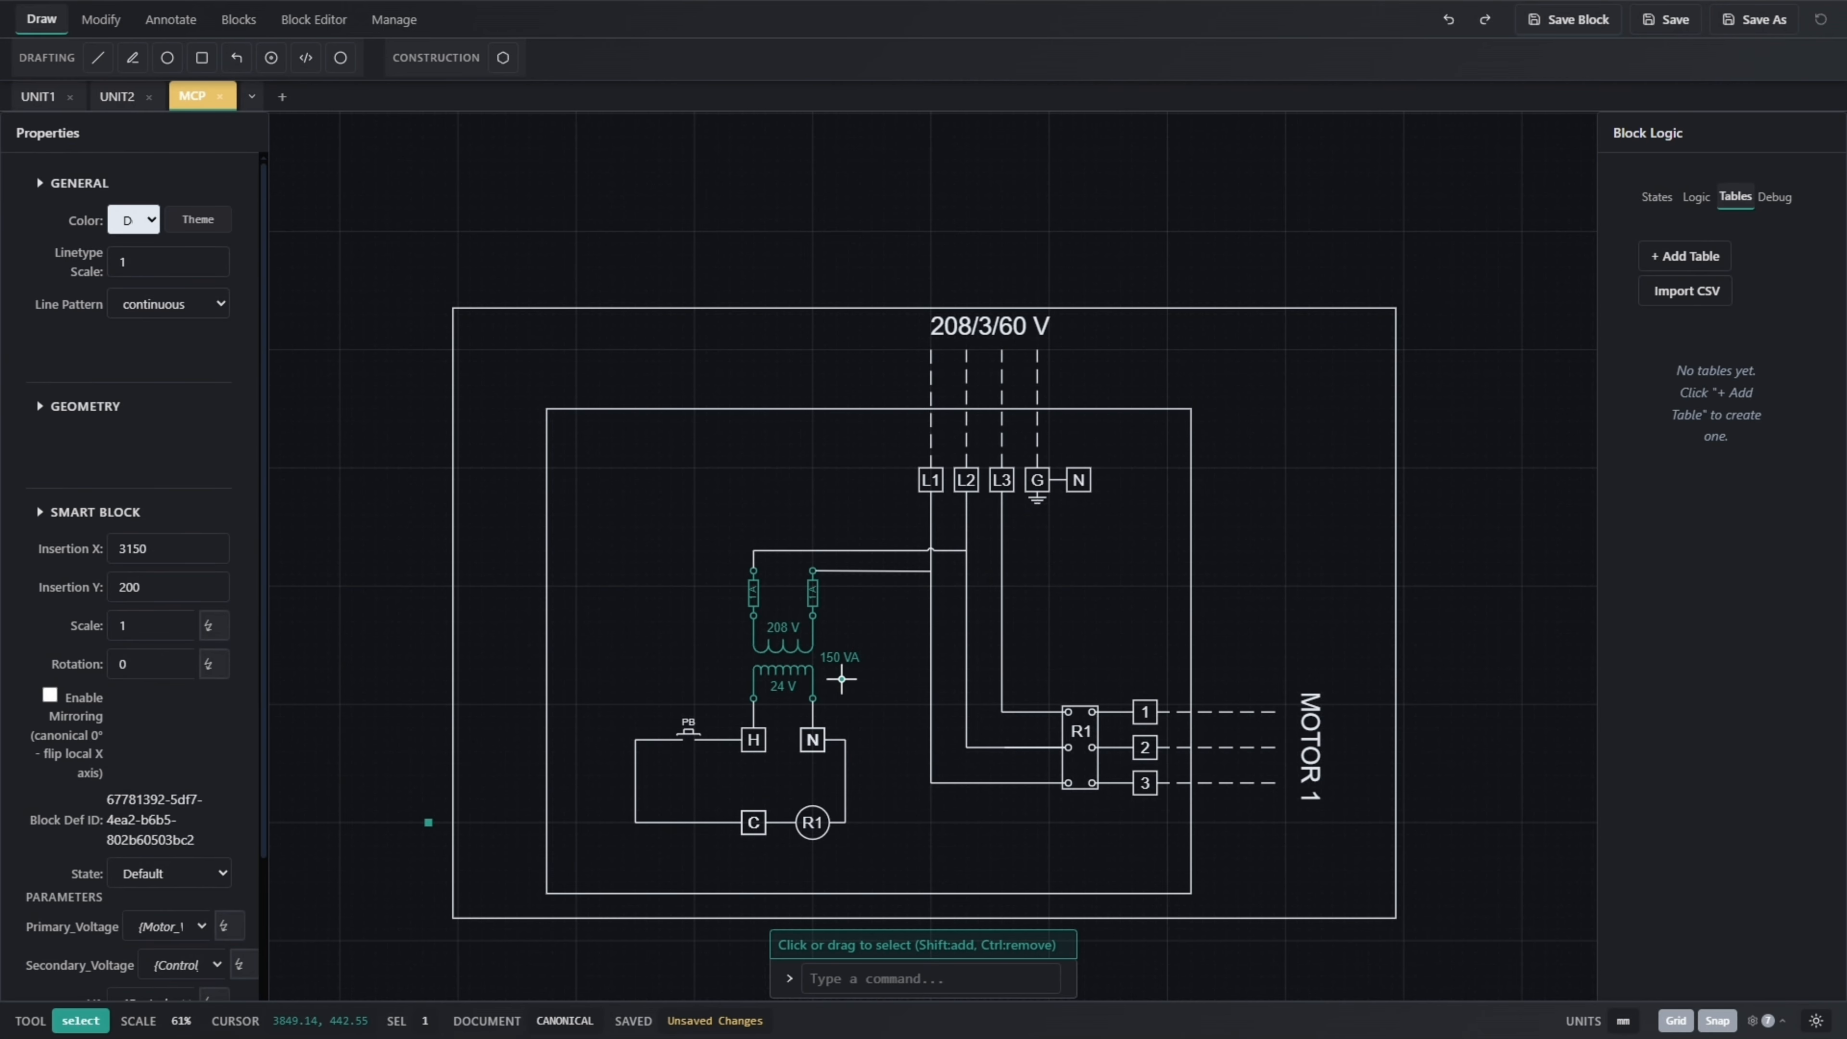
pyautogui.click(1148, 737)
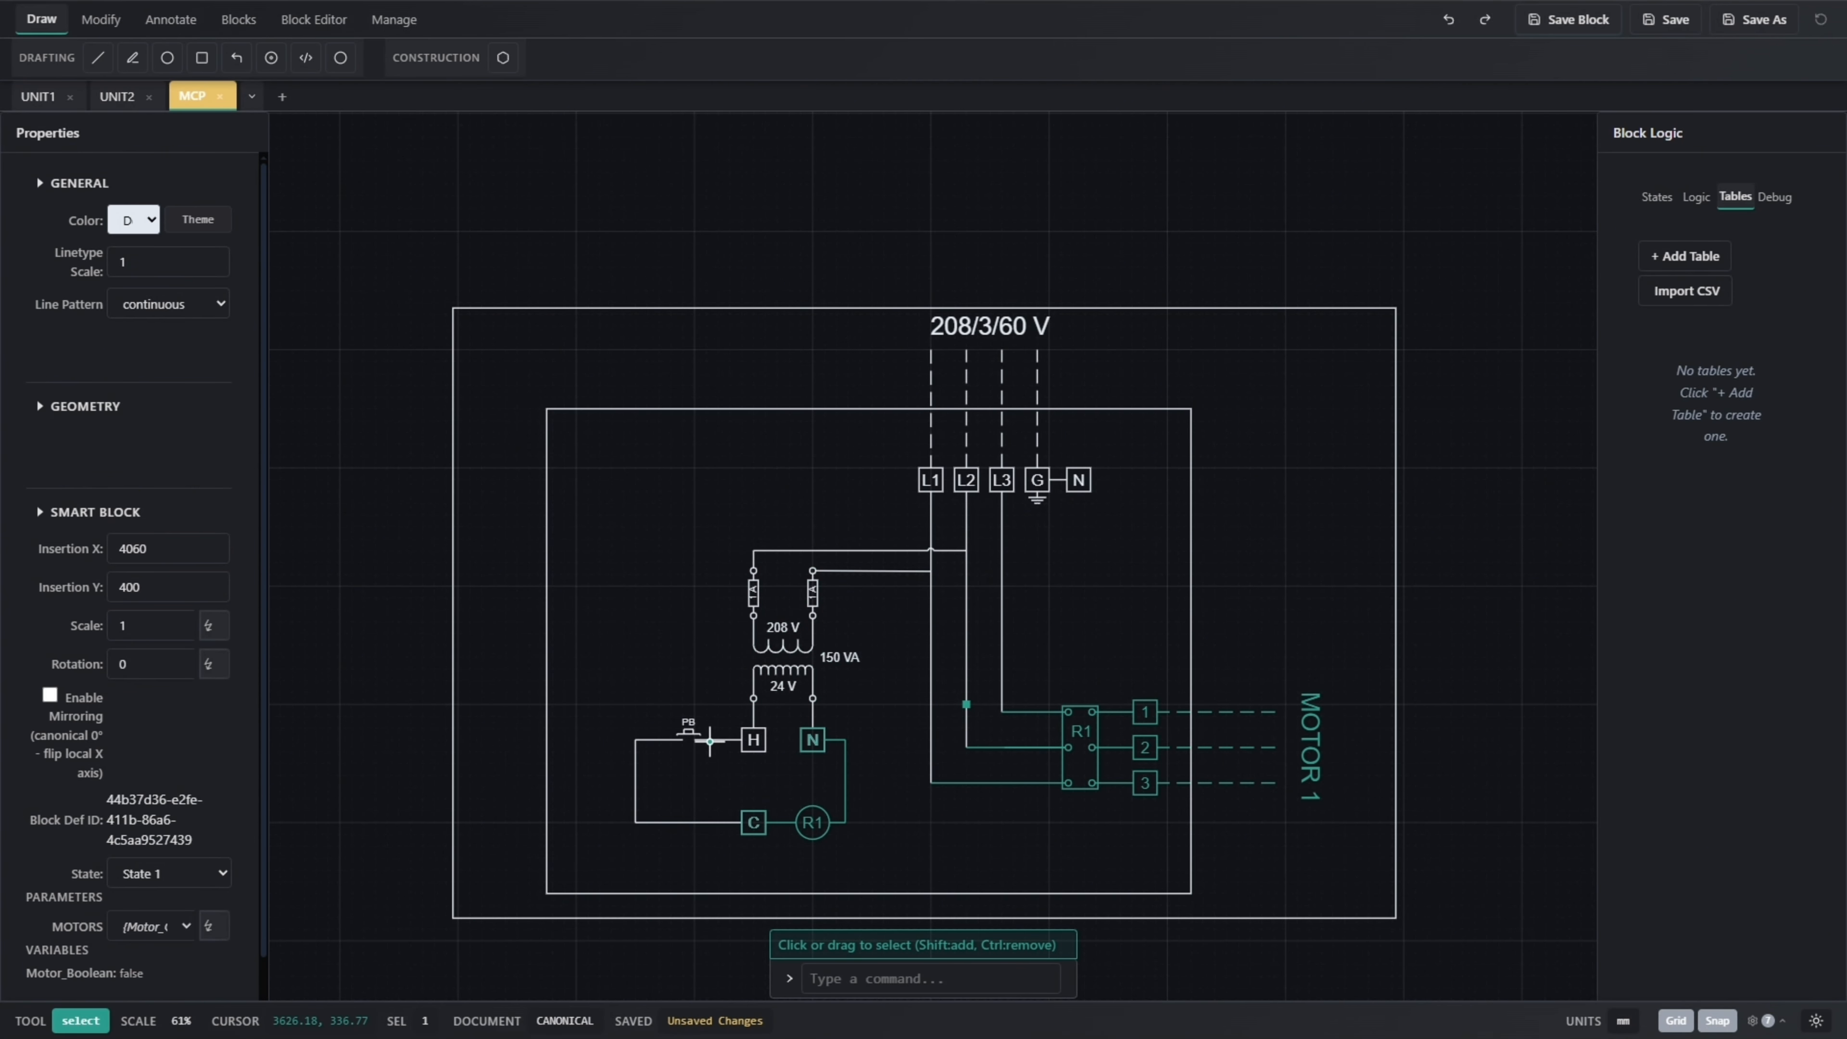
pyautogui.click(710, 741)
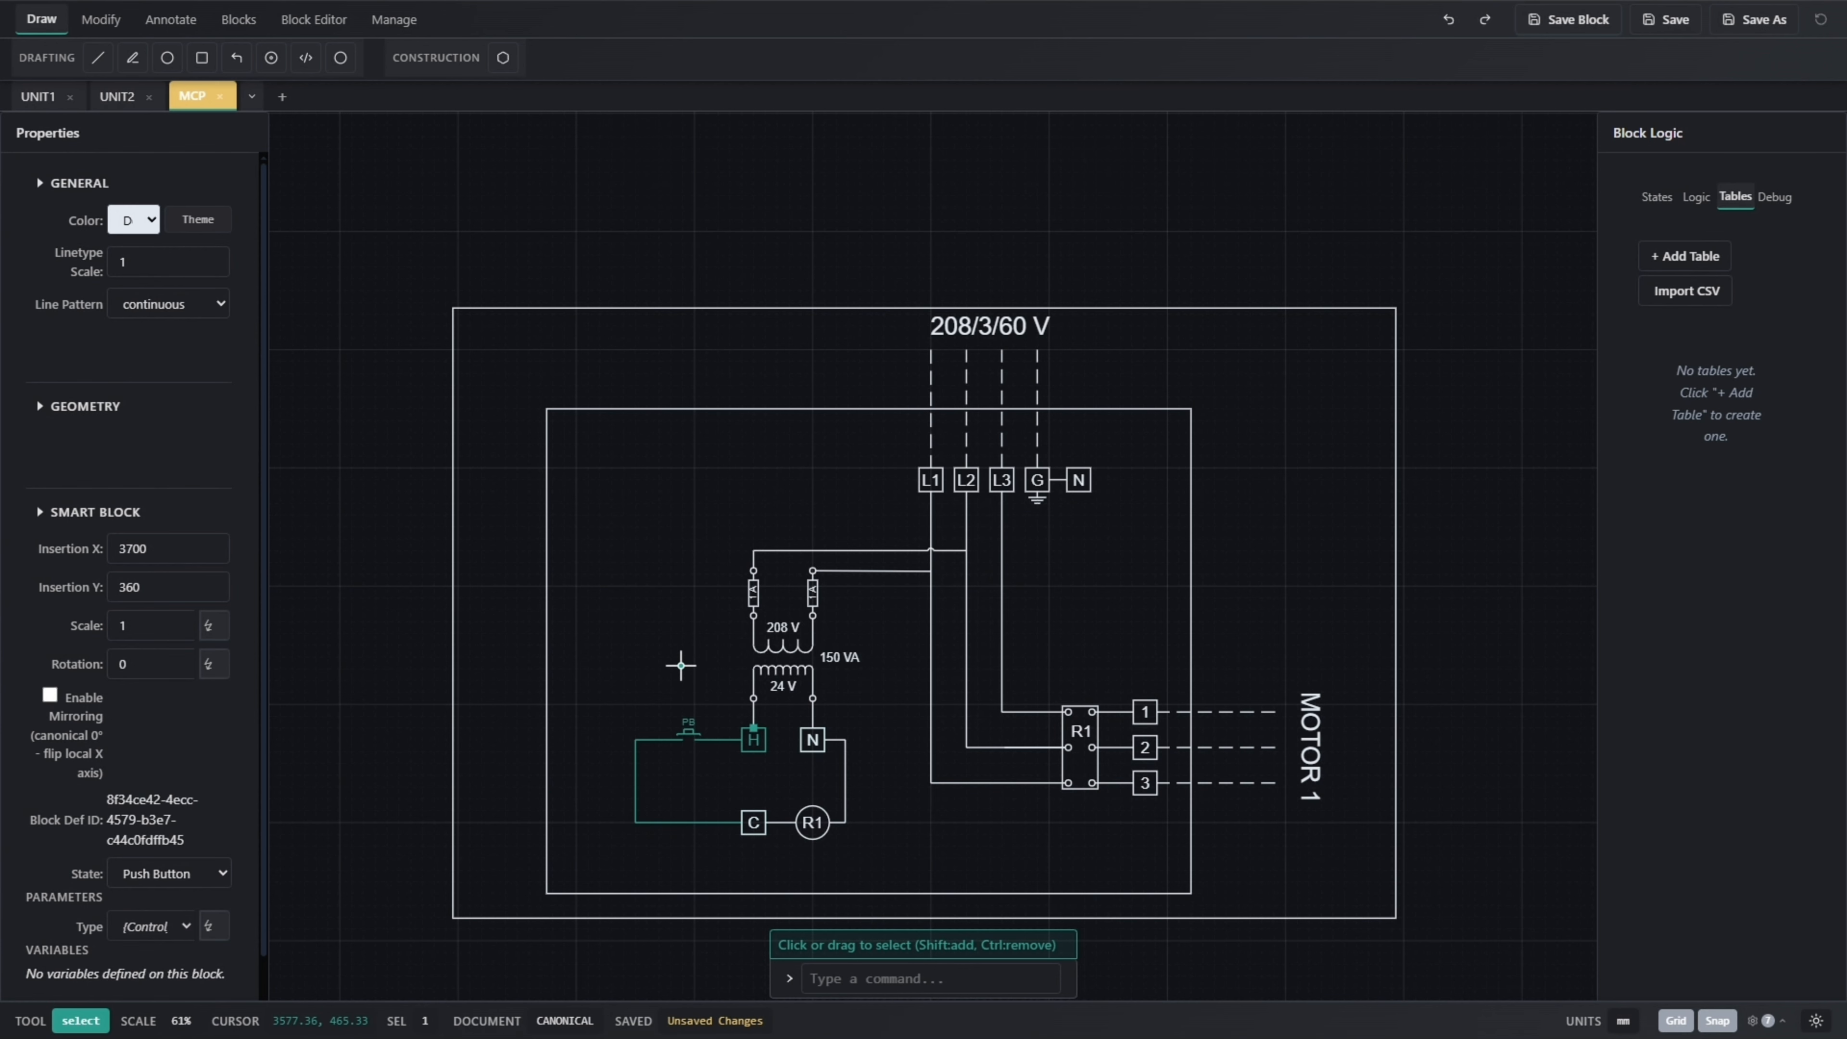